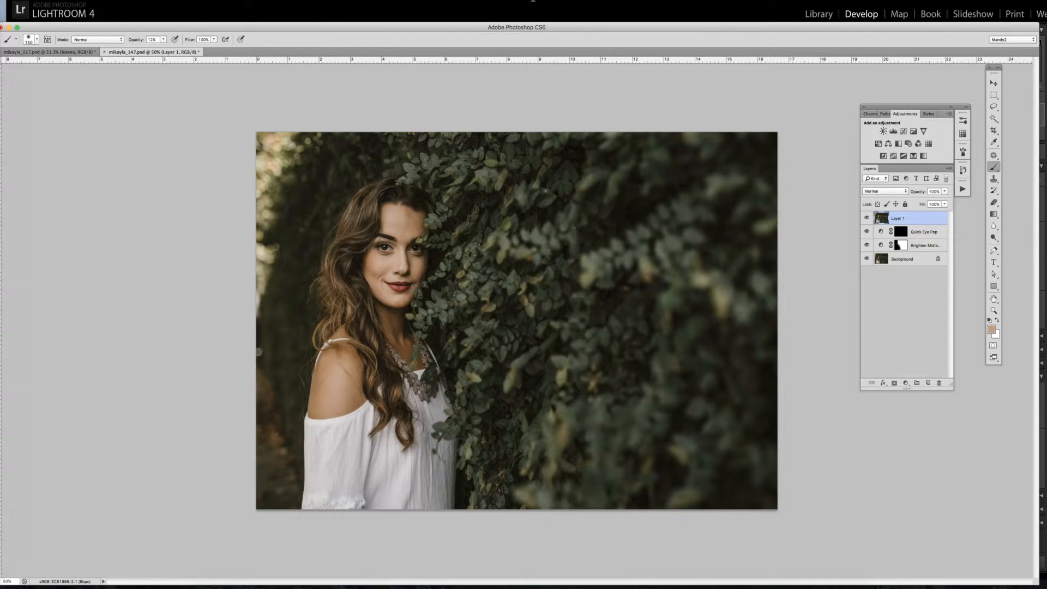
Step: Open the Unsharp Mask filter for Layer 1
click(192, 0)
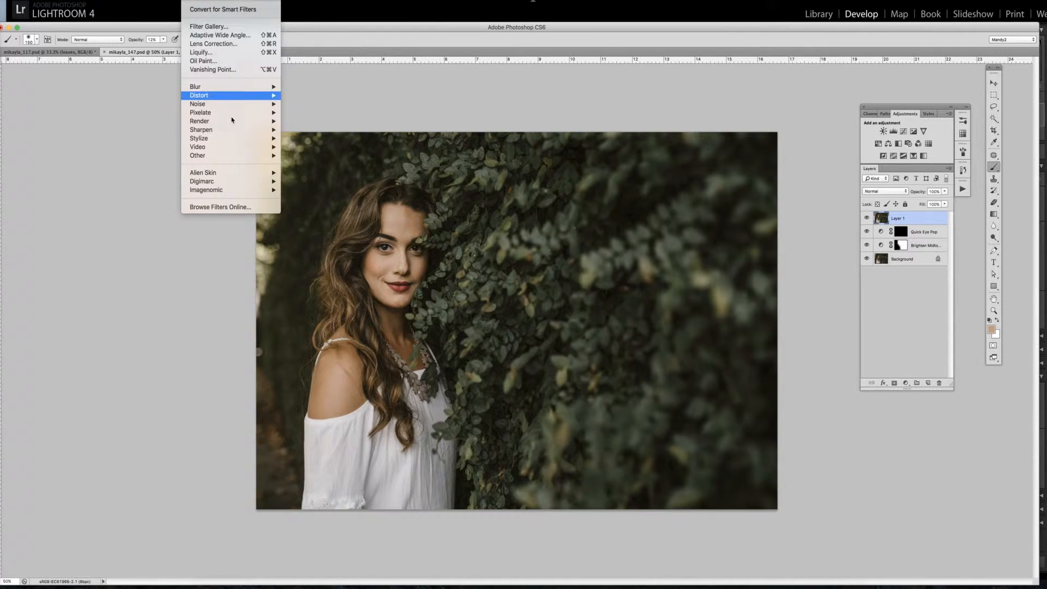
mouse_move(236, 137)
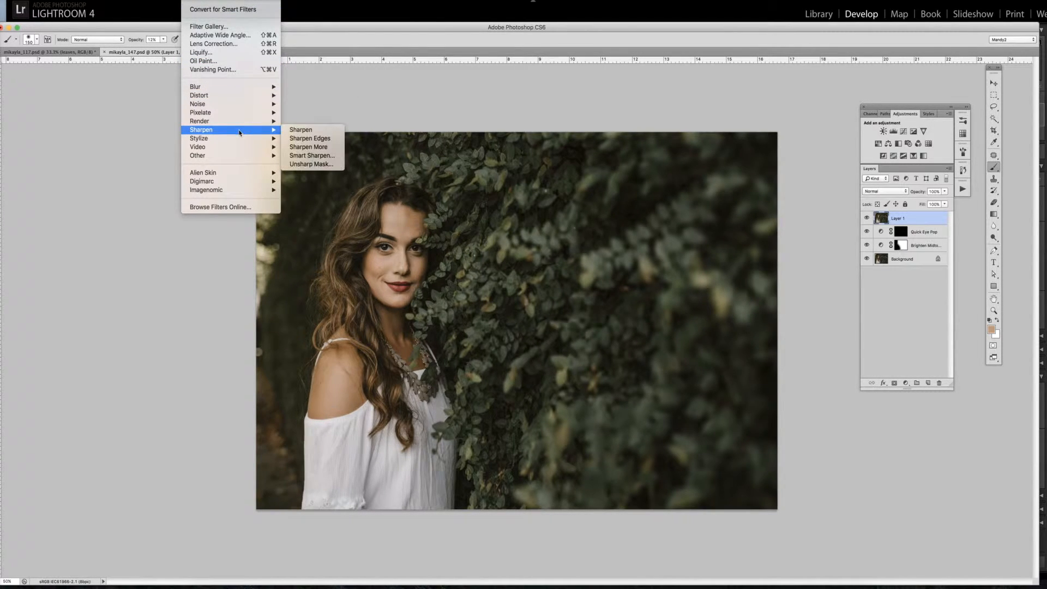
click(306, 167)
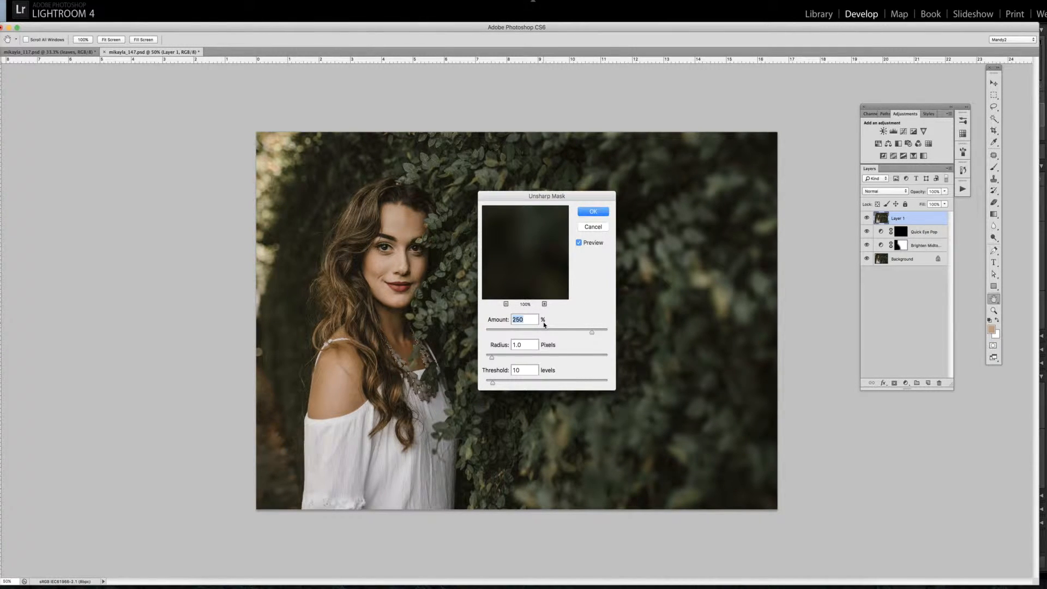
Step: Examine the sharpening in the filter preview across the leaves and the woman's eye
drag(507, 236, 696, 227)
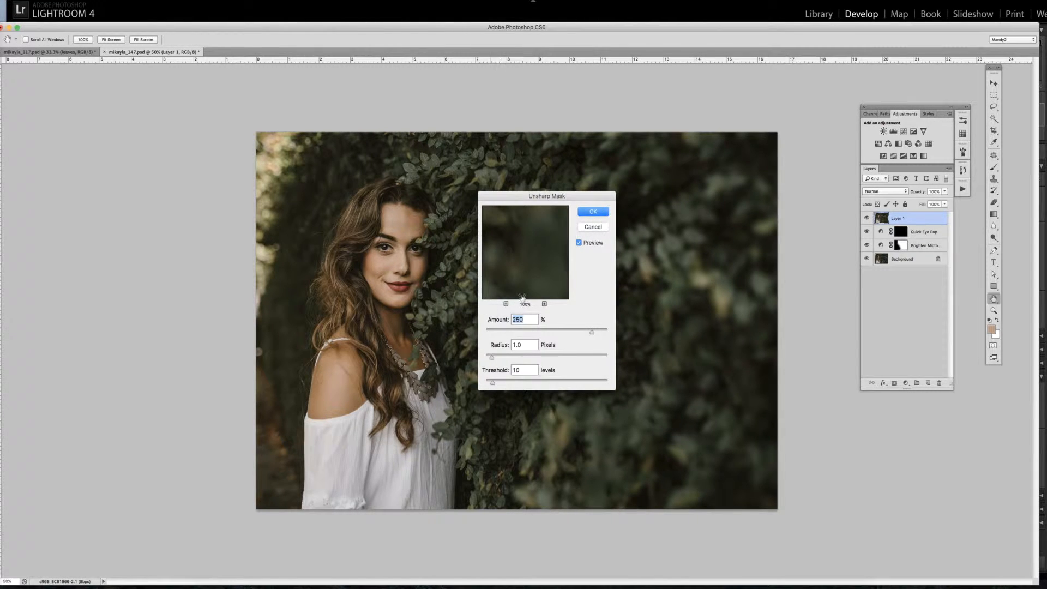
drag(537, 257, 464, 252)
click(554, 252)
drag(540, 252, 423, 247)
drag(537, 280, 540, 185)
drag(511, 295, 575, 343)
drag(515, 239, 626, 309)
drag(490, 244, 582, 287)
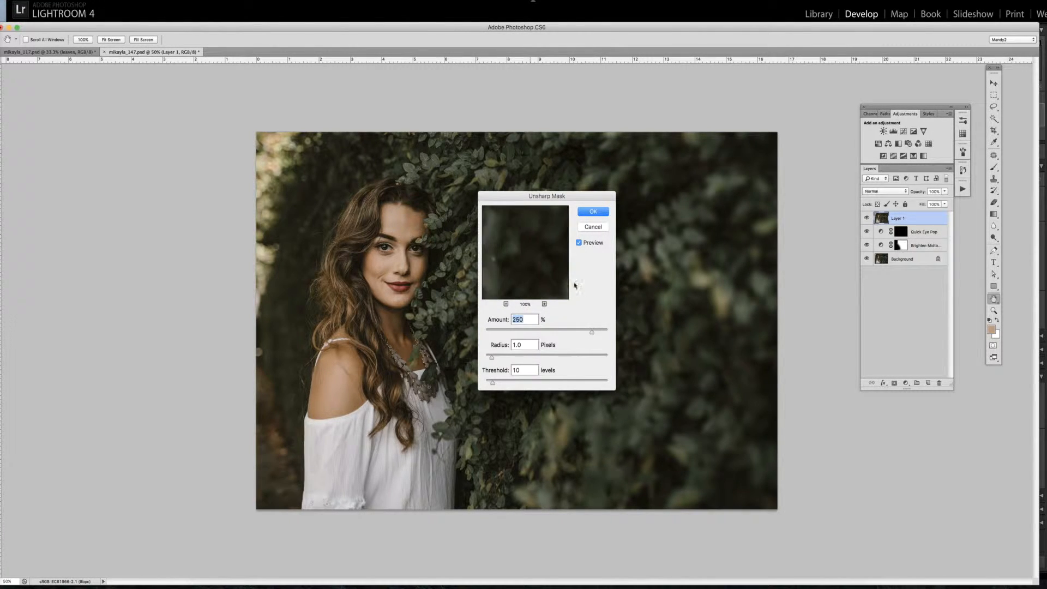
drag(503, 278, 638, 235)
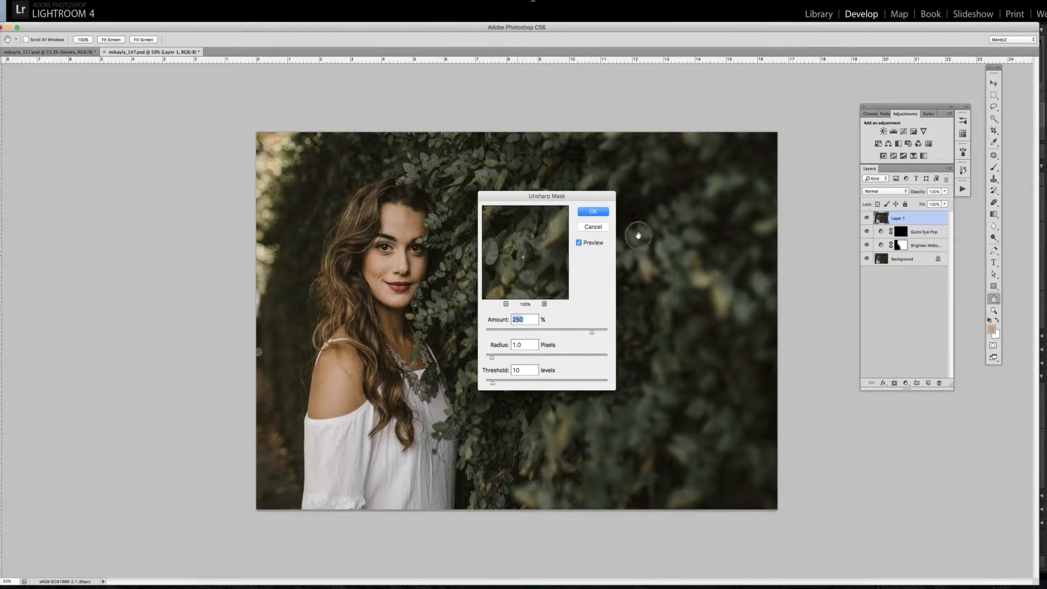
click(405, 247)
click(558, 261)
mouse_move(558, 261)
mouse_down()
mouse_move(577, 256)
mouse_move(573, 273)
mouse_up()
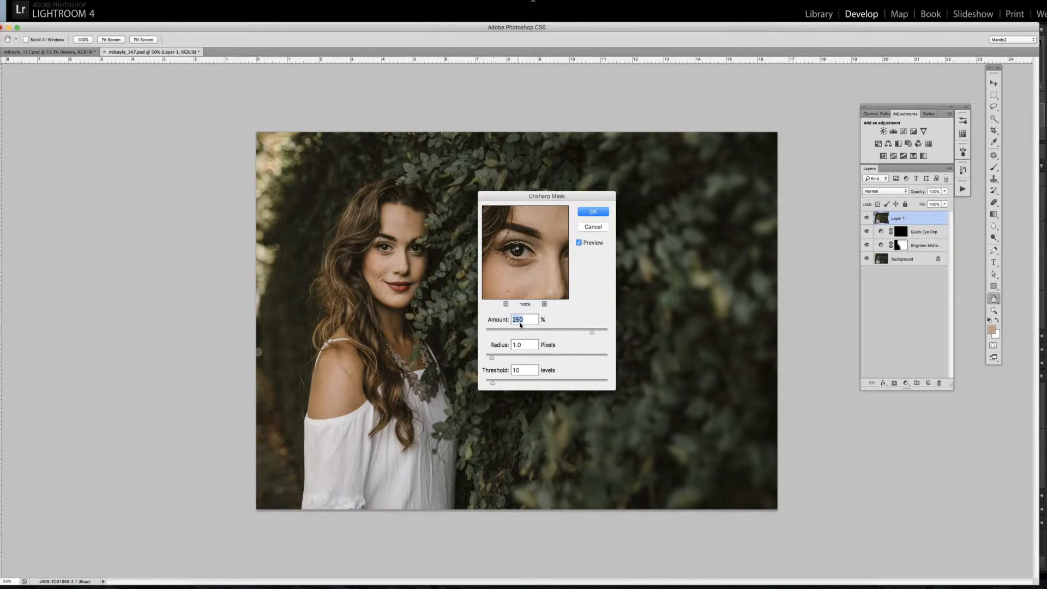
Step: Try a sharpening Amount of 100% and compare its effect on the eye in the preview
text(100)
drag(504, 278, 521, 270)
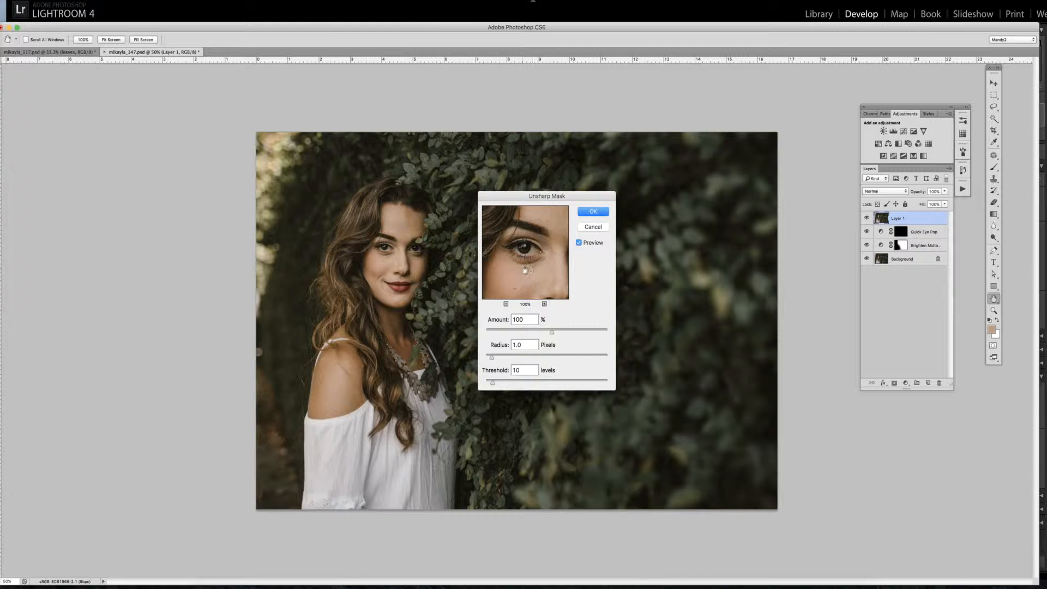
click(541, 273)
mouse_move(542, 271)
mouse_down()
mouse_move(490, 275)
mouse_move(561, 272)
mouse_up()
click(515, 271)
Step: Try a sharpening Amount of 150% and preview its effect on the eye and hair
double_click(528, 320)
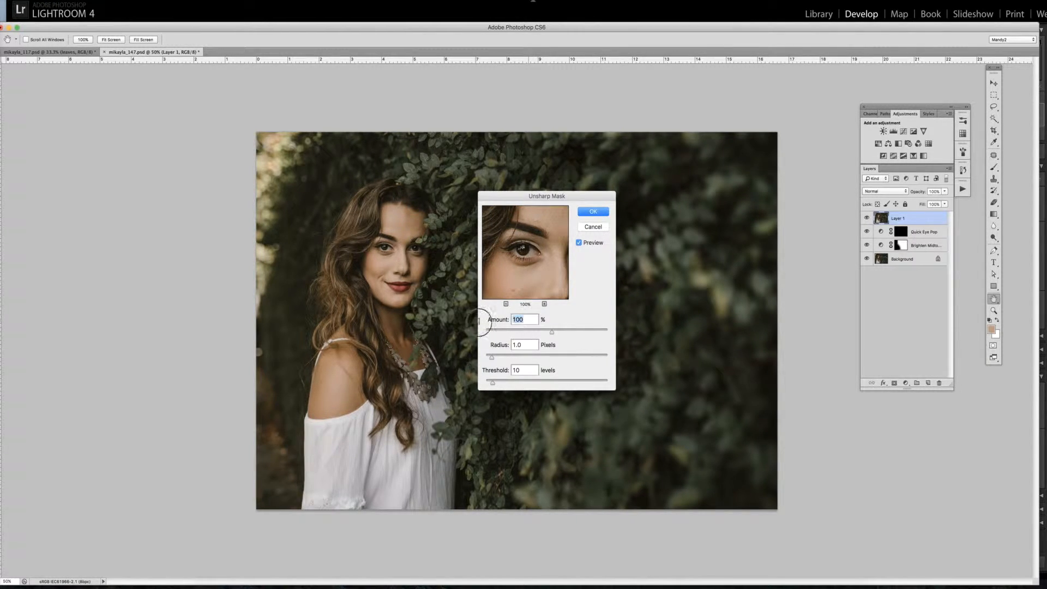
text(150)
click(536, 278)
drag(528, 277, 576, 294)
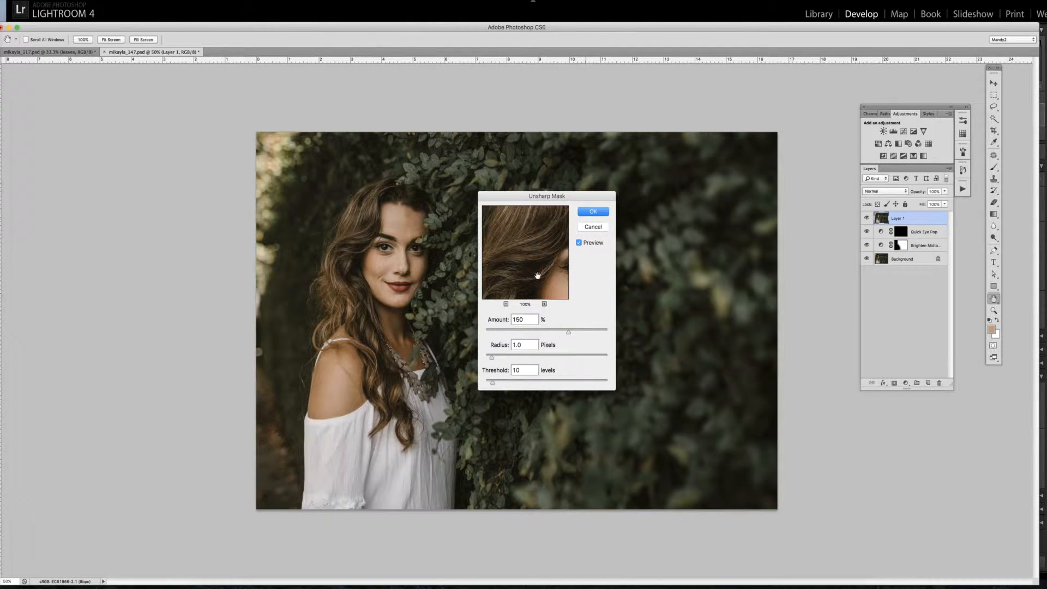
Step: Examine the eye, skin and lips in the filter preview to judge the sharpening strength
mouse_move(503, 271)
mouse_down()
mouse_move(556, 270)
mouse_move(488, 262)
mouse_up()
drag(554, 255, 514, 266)
drag(557, 276, 533, 262)
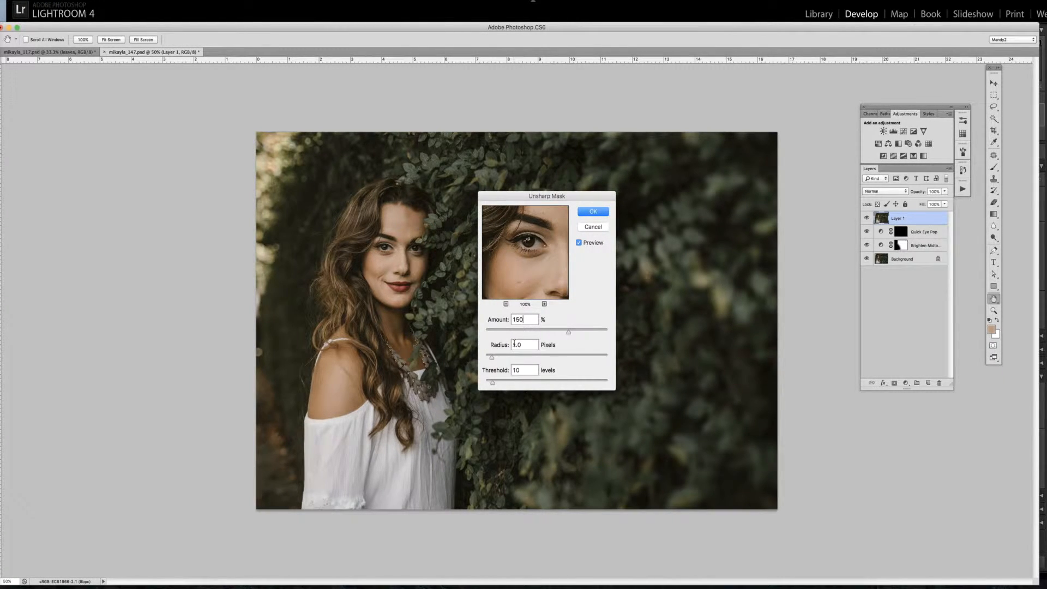
drag(543, 260, 527, 278)
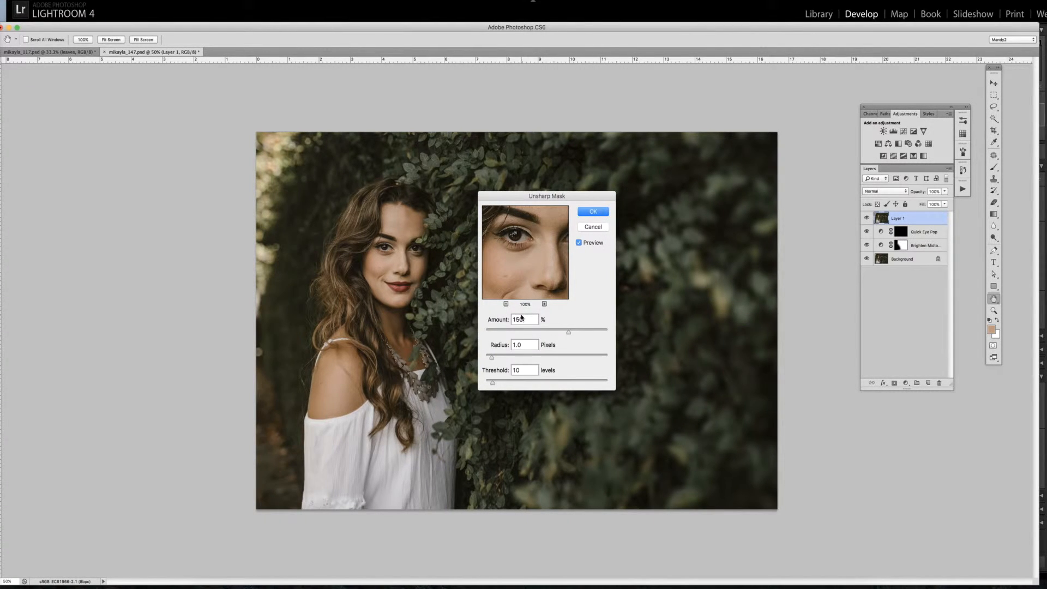
drag(526, 255, 525, 234)
drag(557, 280, 538, 250)
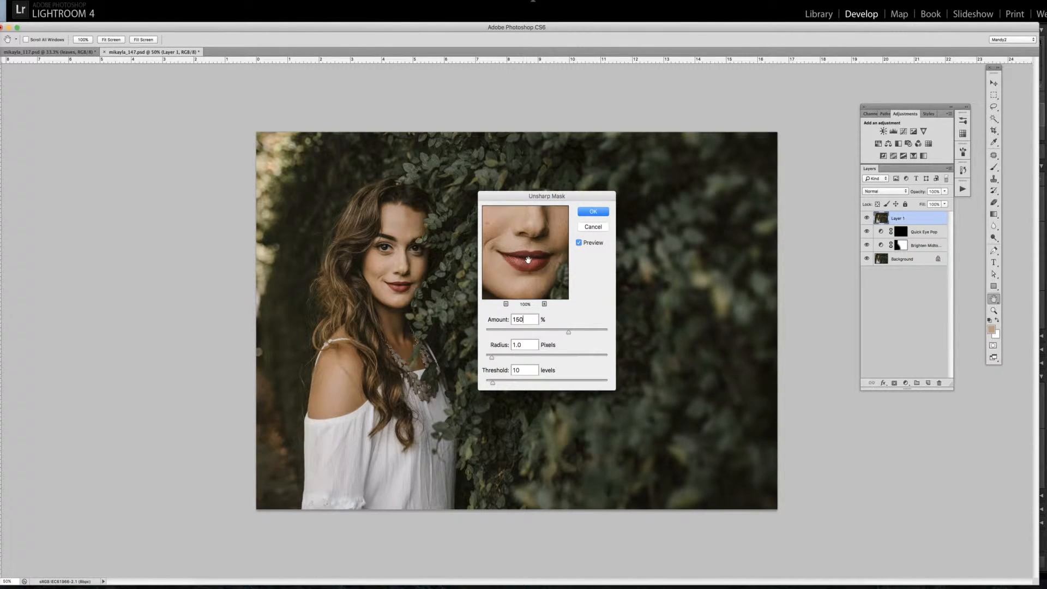
drag(527, 262, 523, 281)
drag(546, 236, 531, 285)
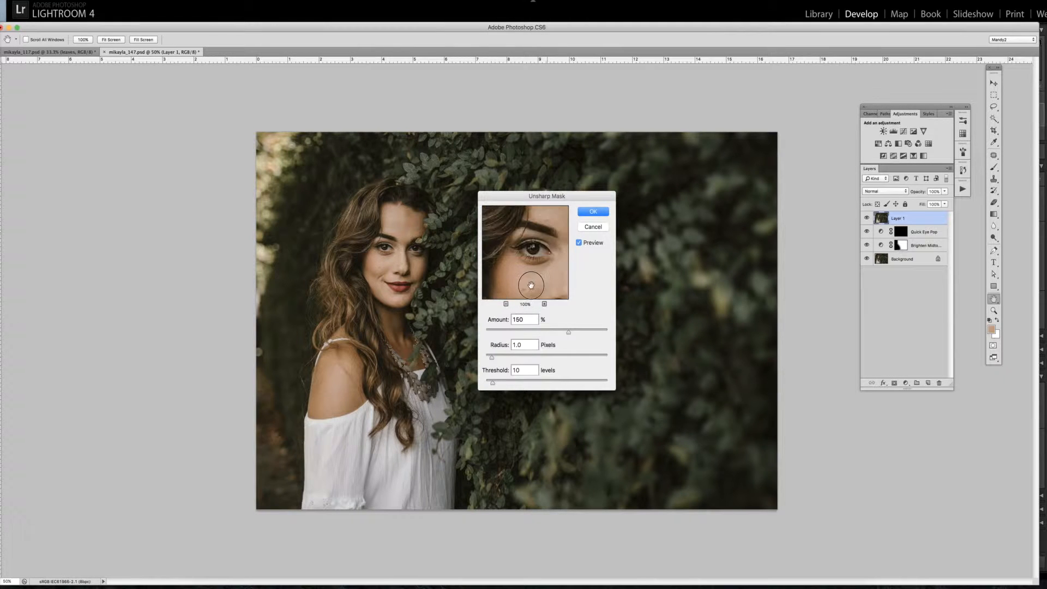
click(543, 274)
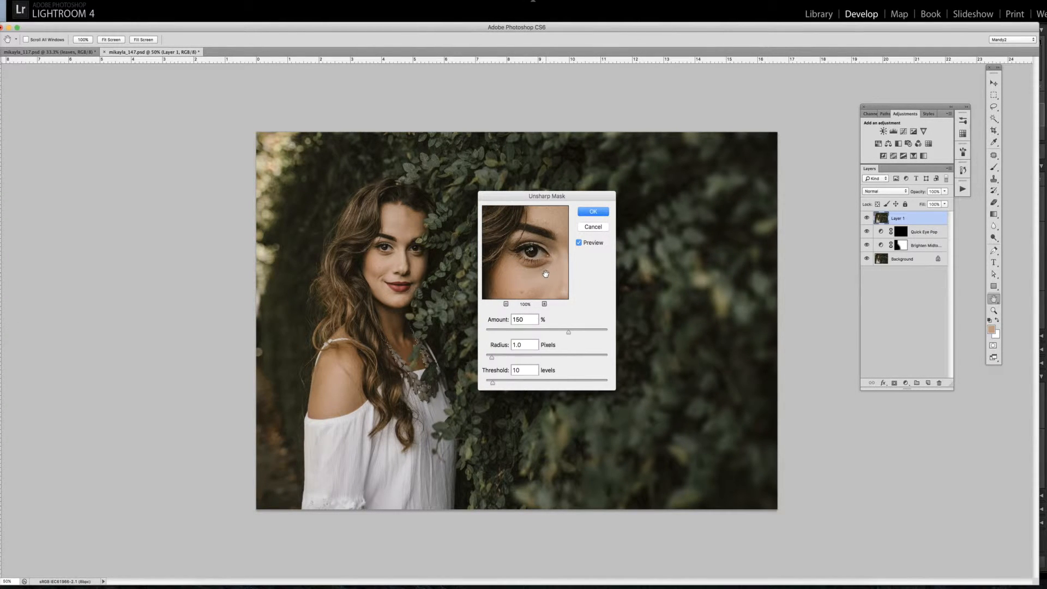
click(538, 265)
Step: Set the sharpening Amount to 200% and preview it around the eyes and nose
click(502, 322)
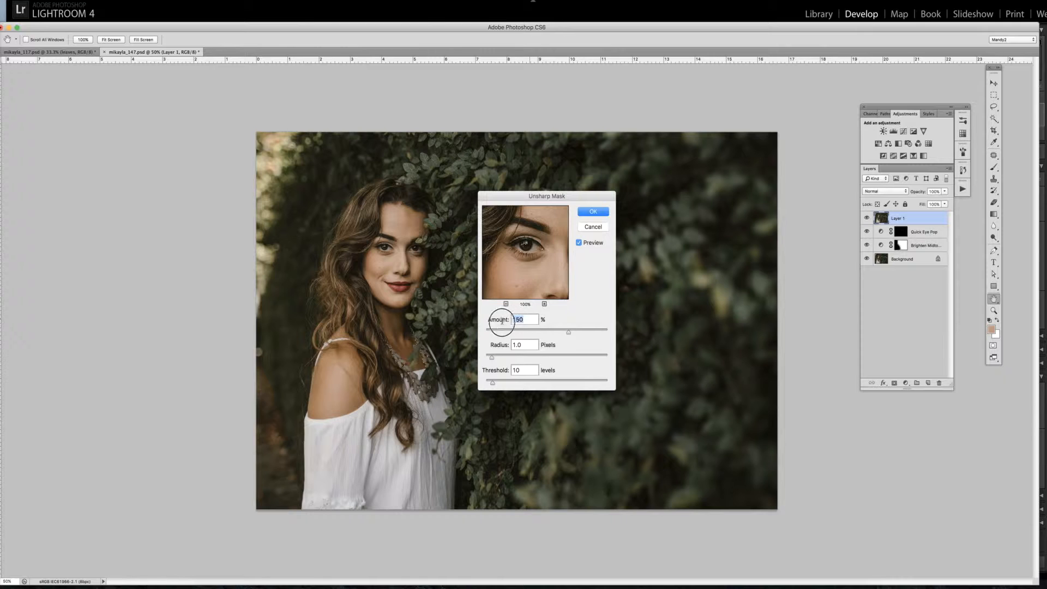
text(200)
drag(559, 253, 544, 269)
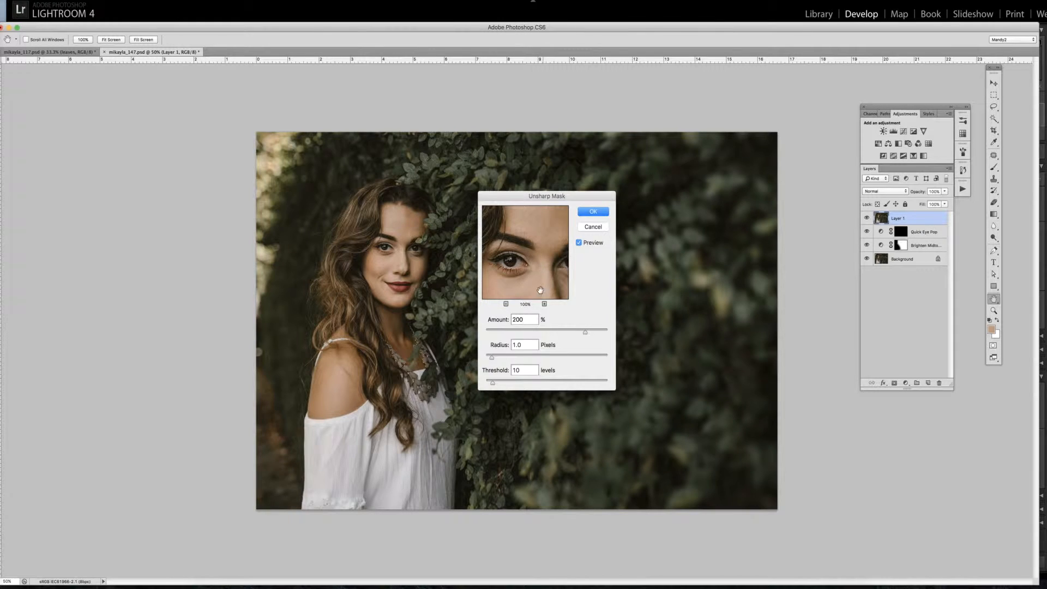
drag(519, 295, 519, 263)
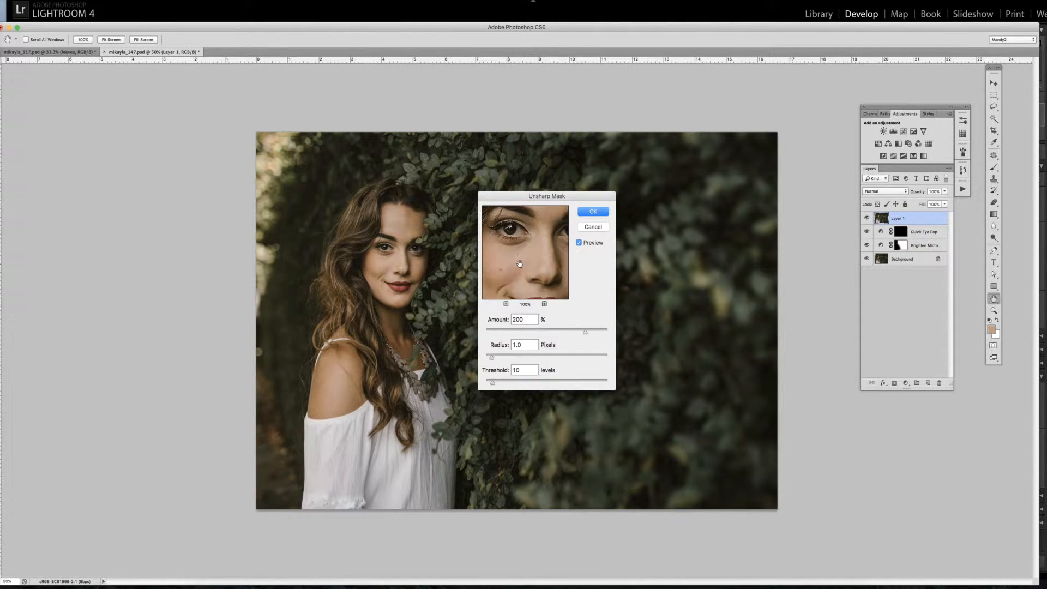
Step: Compare the eye and cheek with and without sharpening in the filter preview
click(519, 241)
drag(534, 279, 529, 234)
click(520, 244)
drag(516, 241, 554, 281)
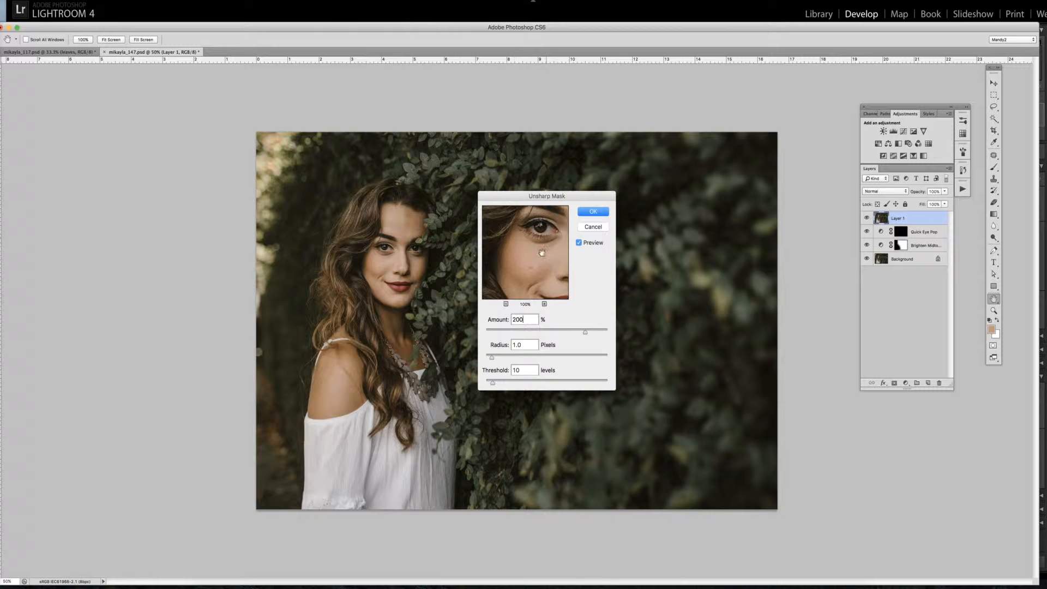
drag(554, 235, 534, 265)
click(506, 234)
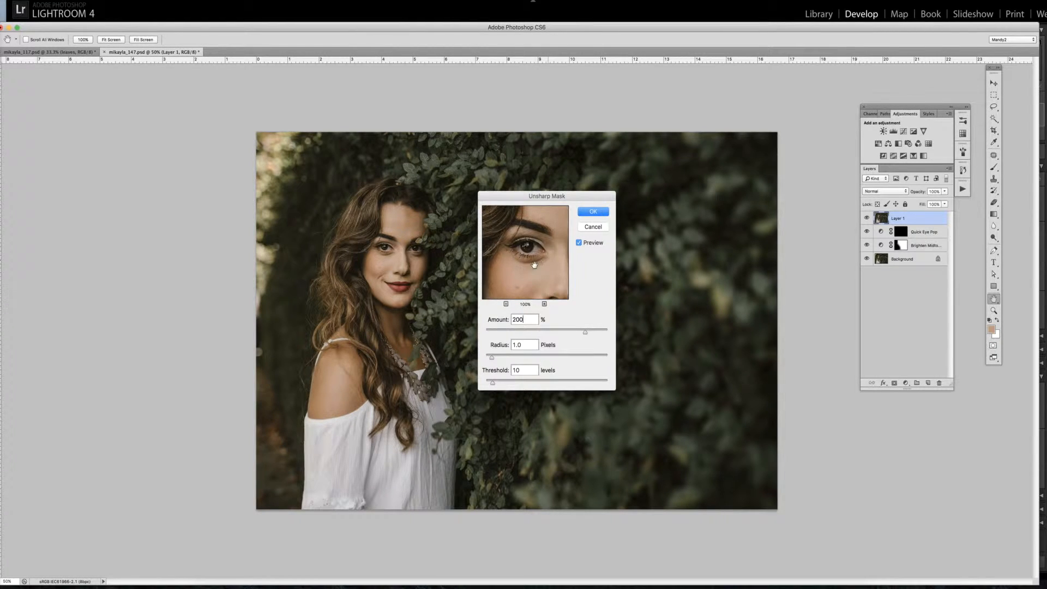
click(555, 259)
click(555, 259)
drag(553, 249, 537, 265)
click(556, 257)
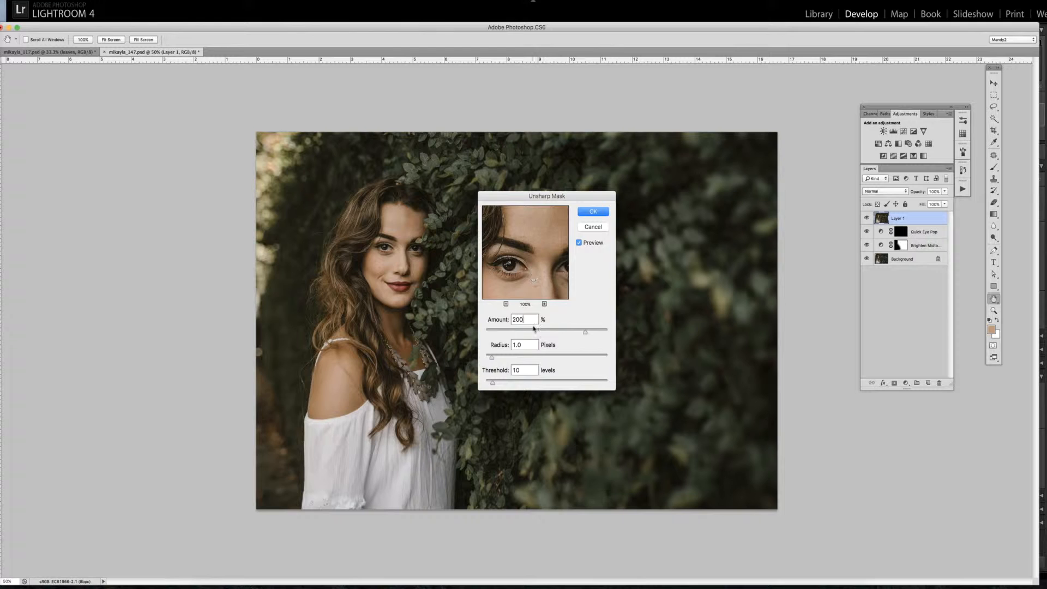
drag(535, 273, 540, 249)
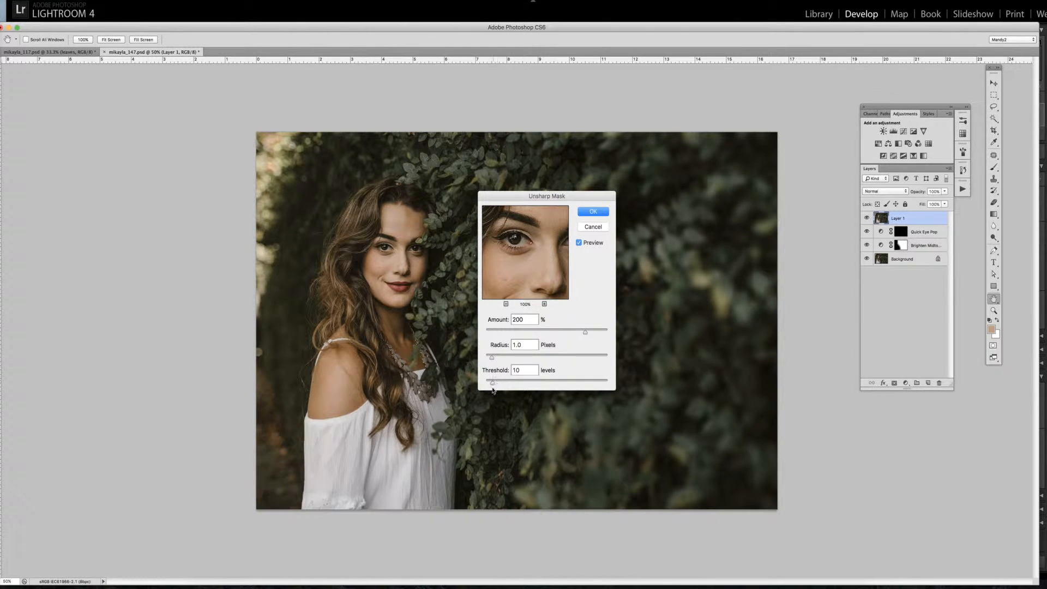
Step: Try lowering the sharpening Threshold to 6 levels and compare the eye and skin in the preview
drag(494, 384, 490, 385)
click(527, 265)
drag(517, 246, 529, 255)
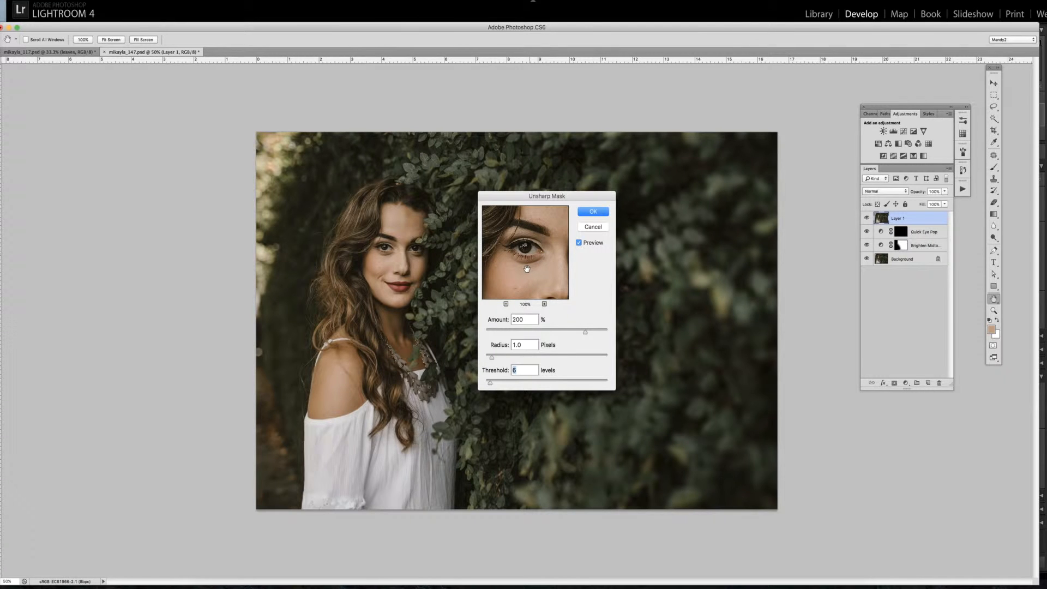
click(526, 268)
click(491, 384)
click(491, 385)
click(541, 259)
Step: Set the Threshold to 10 levels, check the eyes in the preview, and apply the Unsharp Mask
drag(491, 385, 493, 385)
click(539, 262)
drag(548, 244, 515, 236)
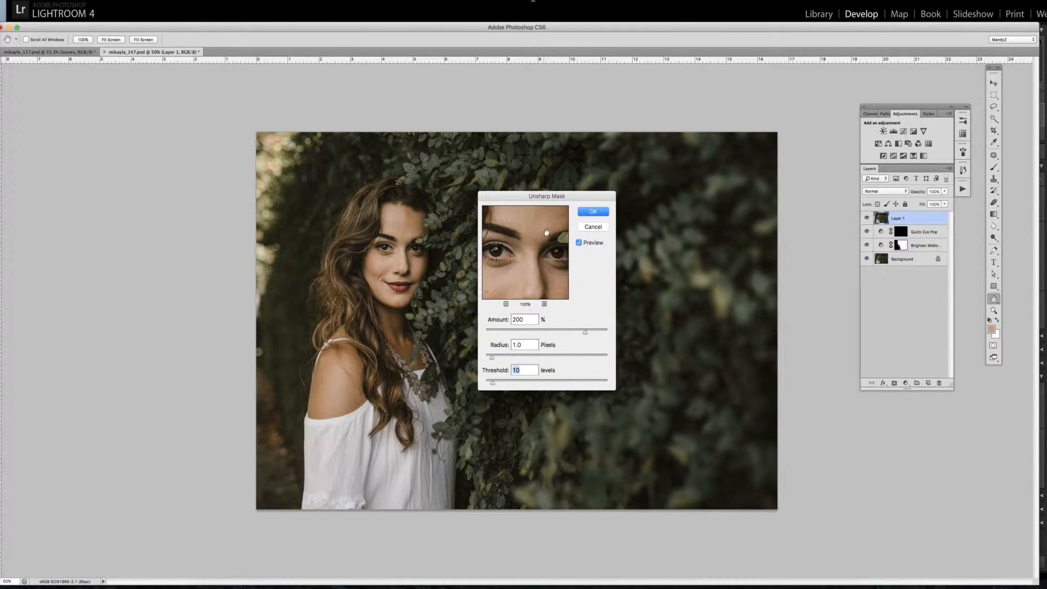
click(594, 211)
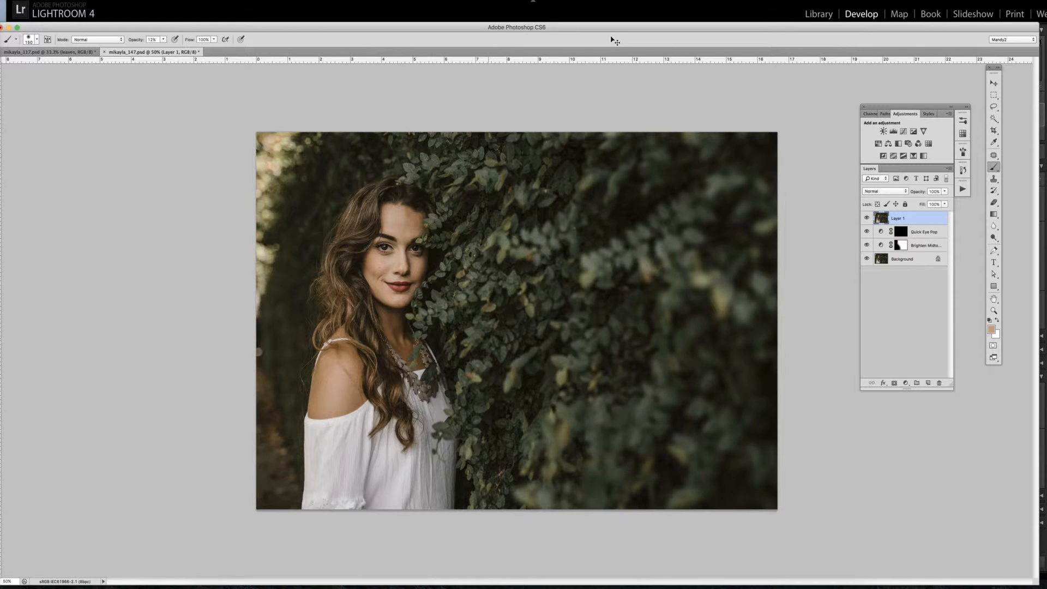
Step: Examine the sharpened portrait up close, checking the dress, hair, face and leaves at up to 200% zoom
key(super+equal)
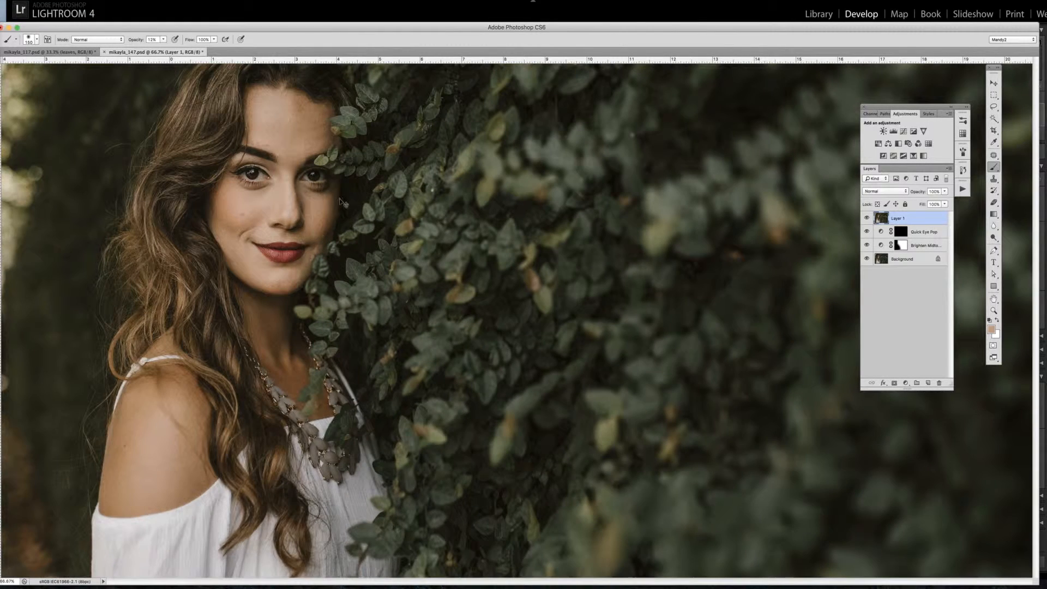
key(super+equal)
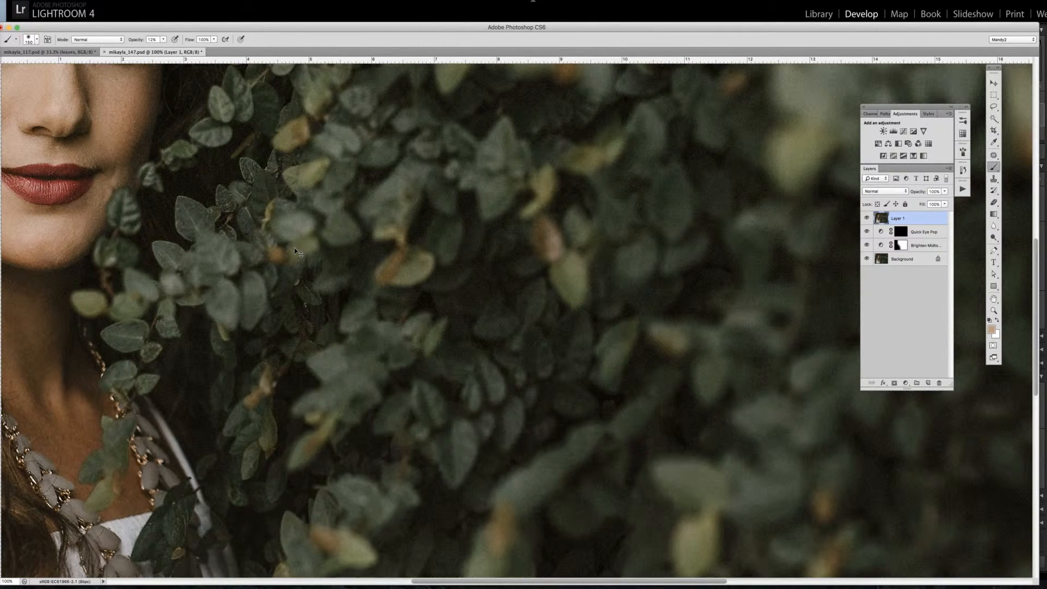
key(super+equal)
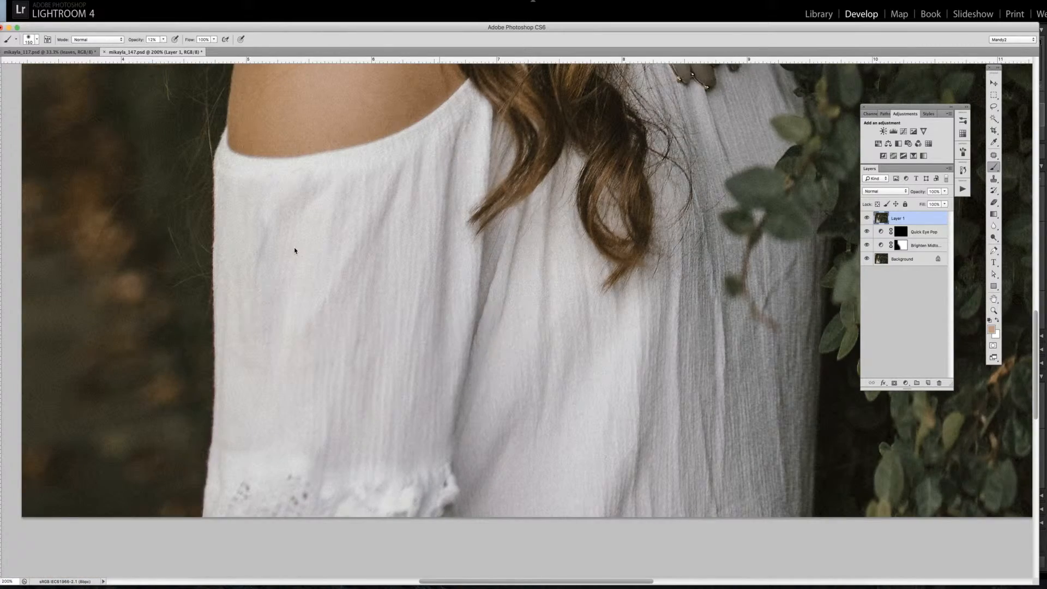
scroll(294, 247, up, 15)
scroll(294, 247, left, 10)
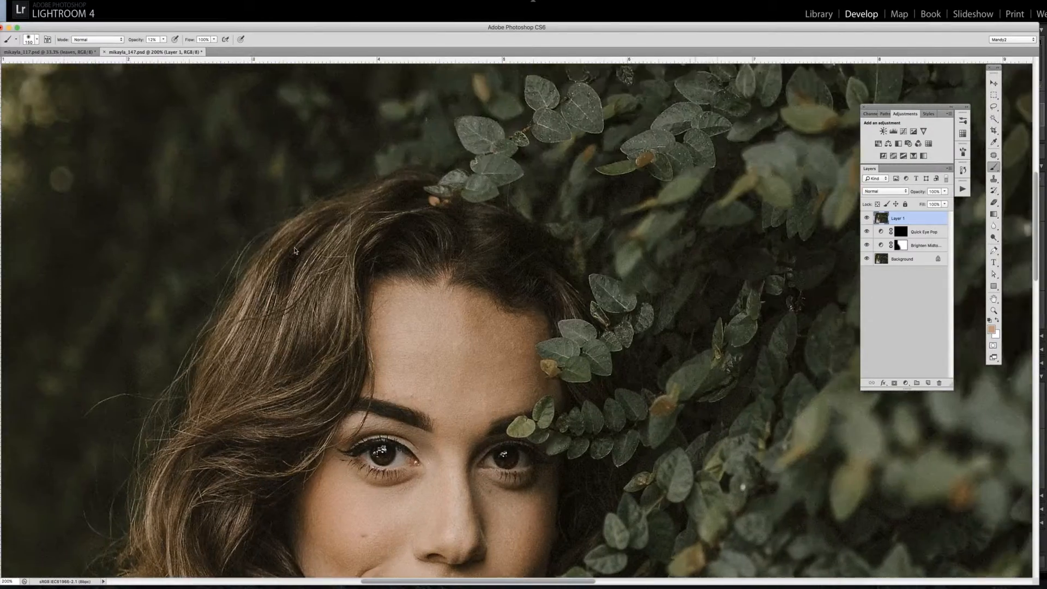
scroll(294, 251, right, 15)
scroll(294, 250, down, 5)
scroll(294, 250, left, 15)
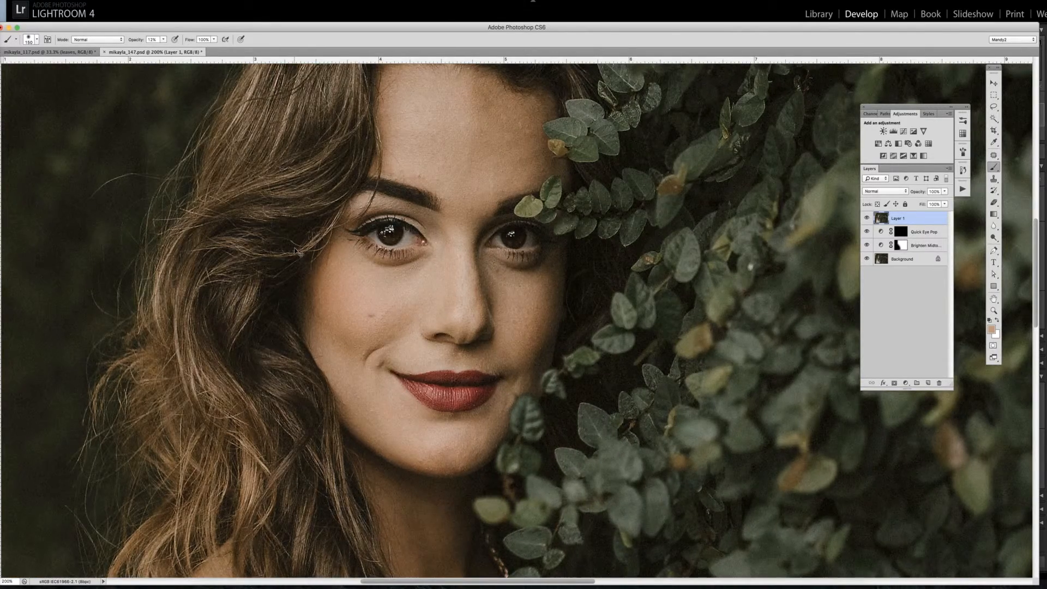
key(super+minus)
key(super+minus)
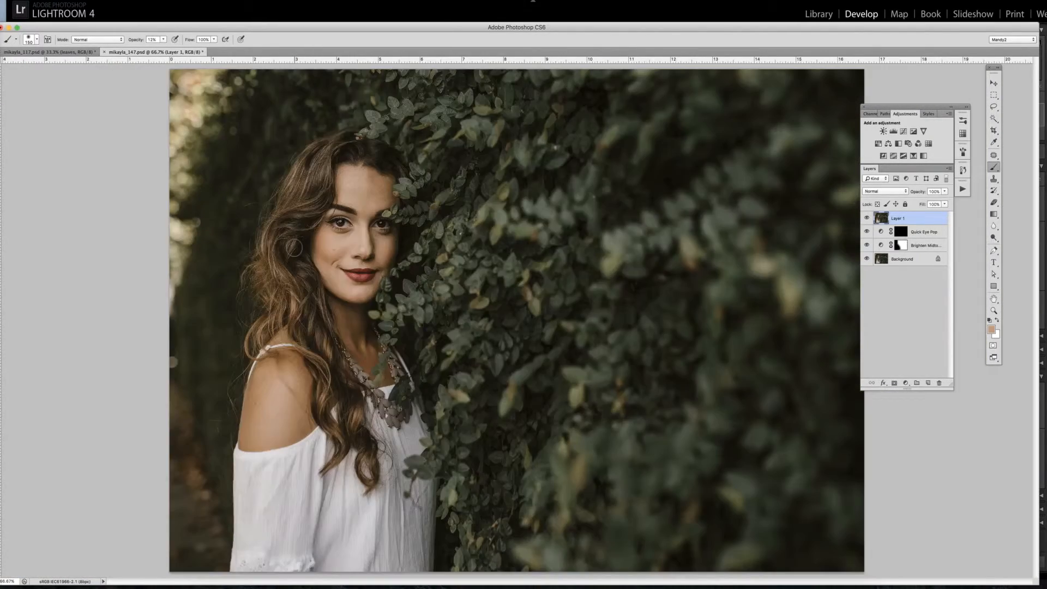
key(super+plus)
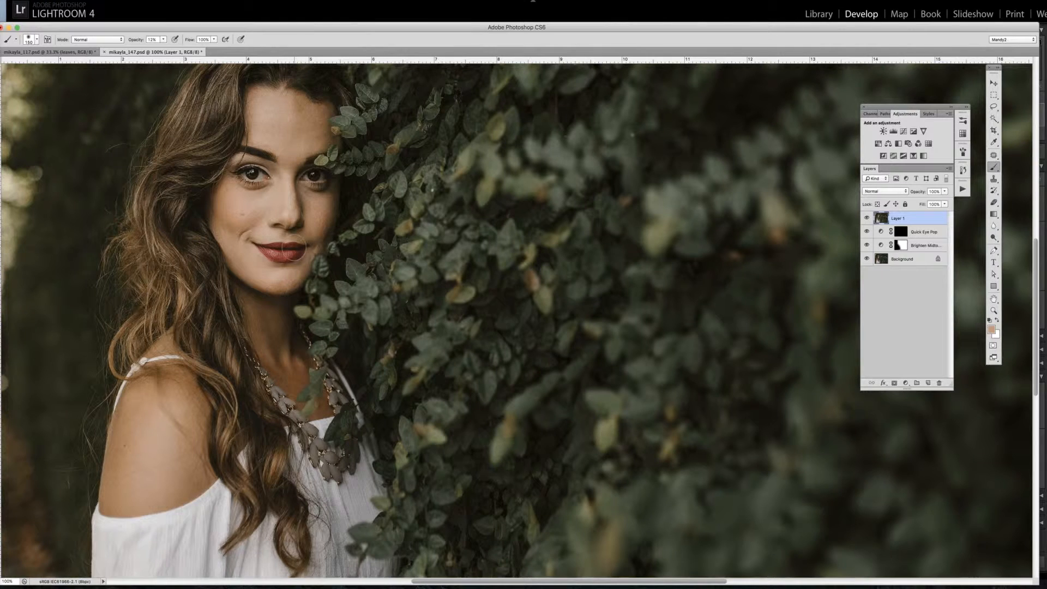
Step: Toggle the visibility of Layer 1 to compare the portrait before and after sharpening, leaving the layer visible
click(867, 219)
click(867, 218)
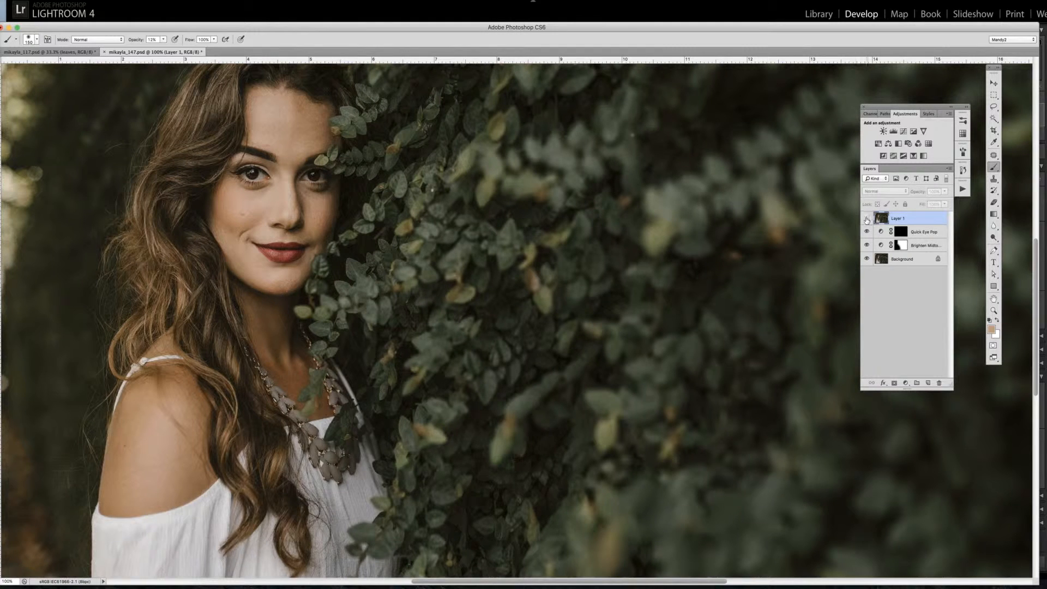
click(867, 218)
key(super+minus)
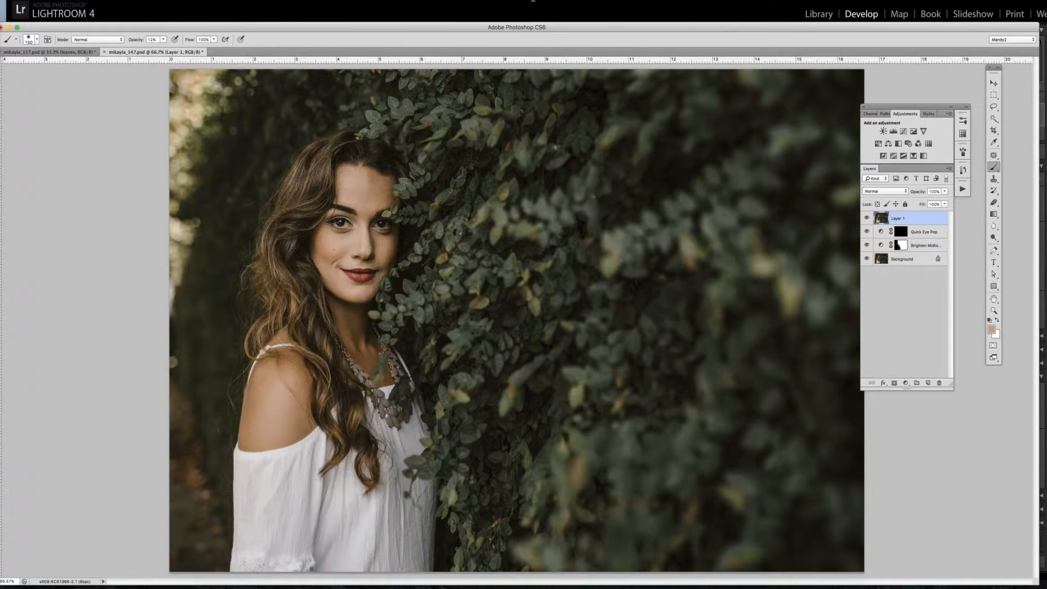
Step: Save the sharpened portrait as a JPEG copy in the client's Senior Portraits folder, replacing the existing file of that name
click(64, 6)
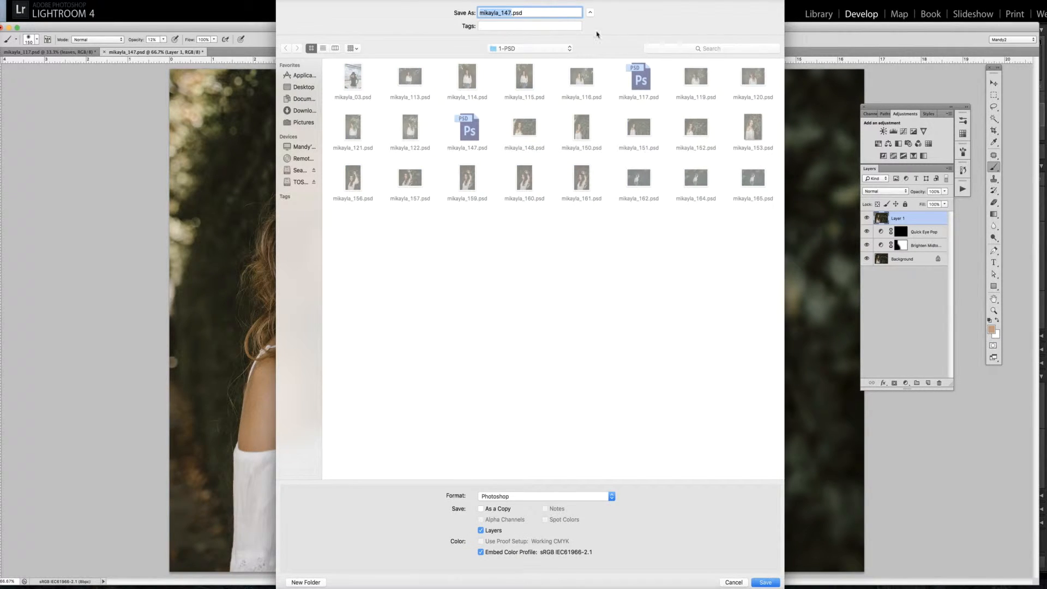
click(541, 49)
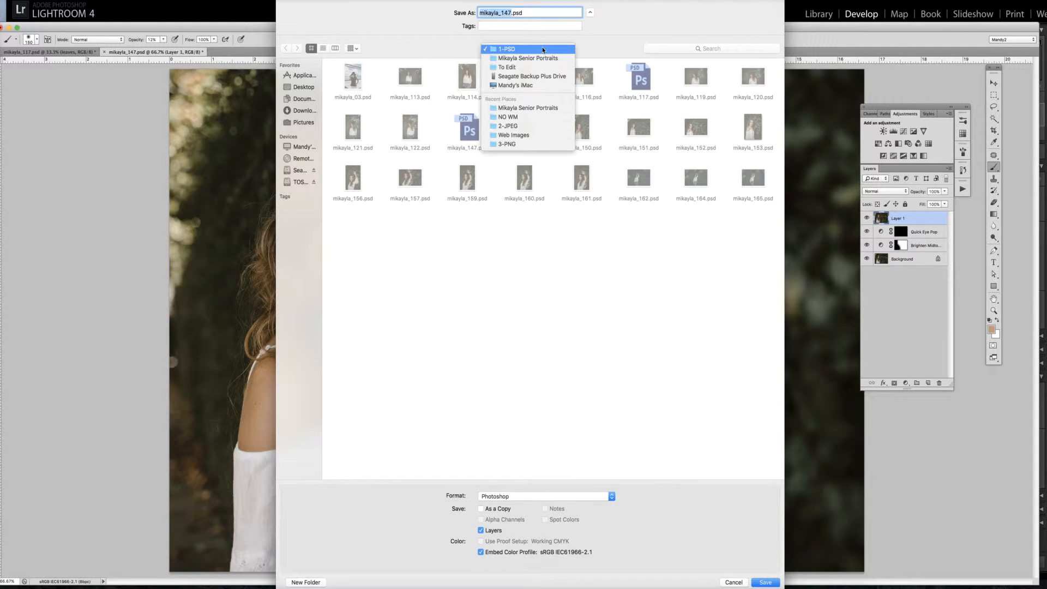
click(540, 58)
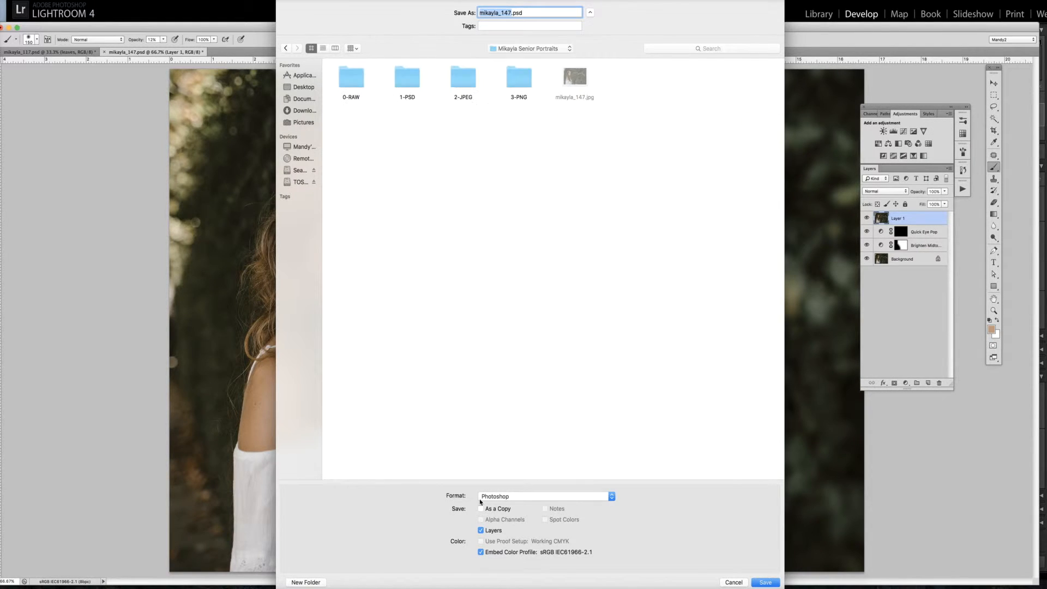
click(519, 500)
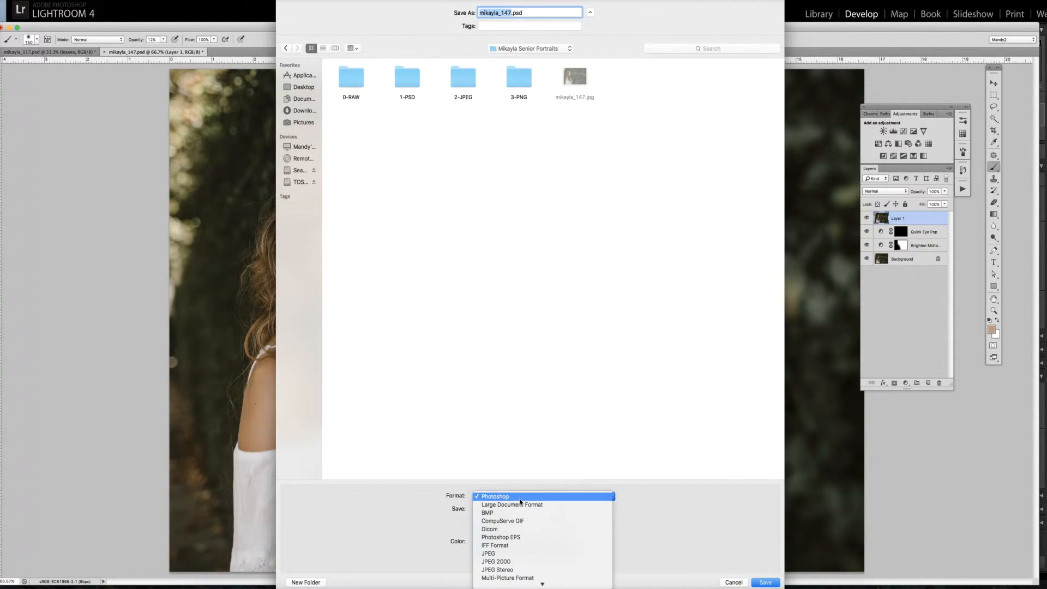
click(518, 552)
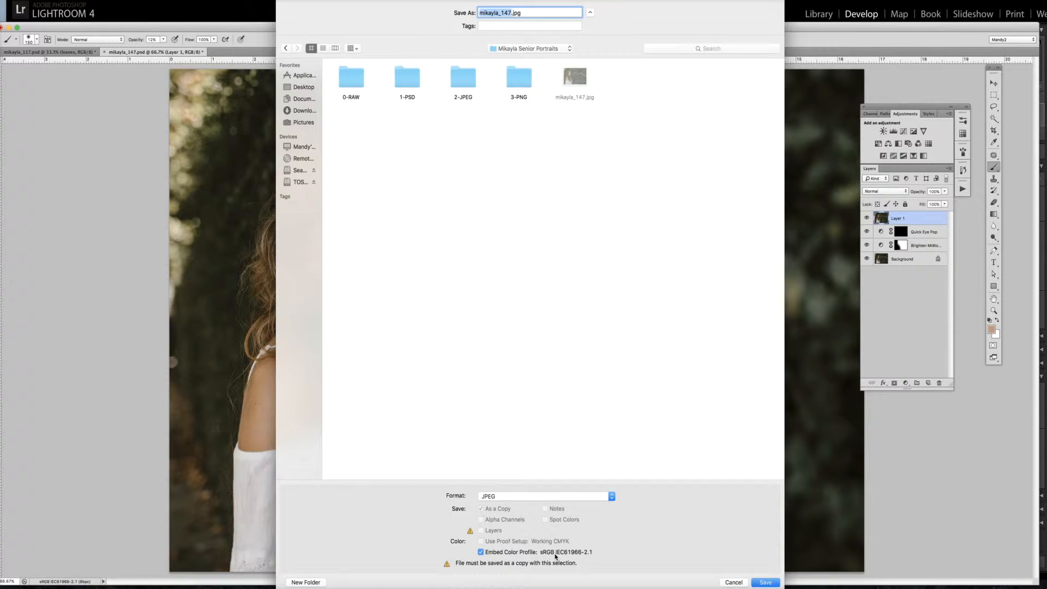
click(766, 584)
click(766, 582)
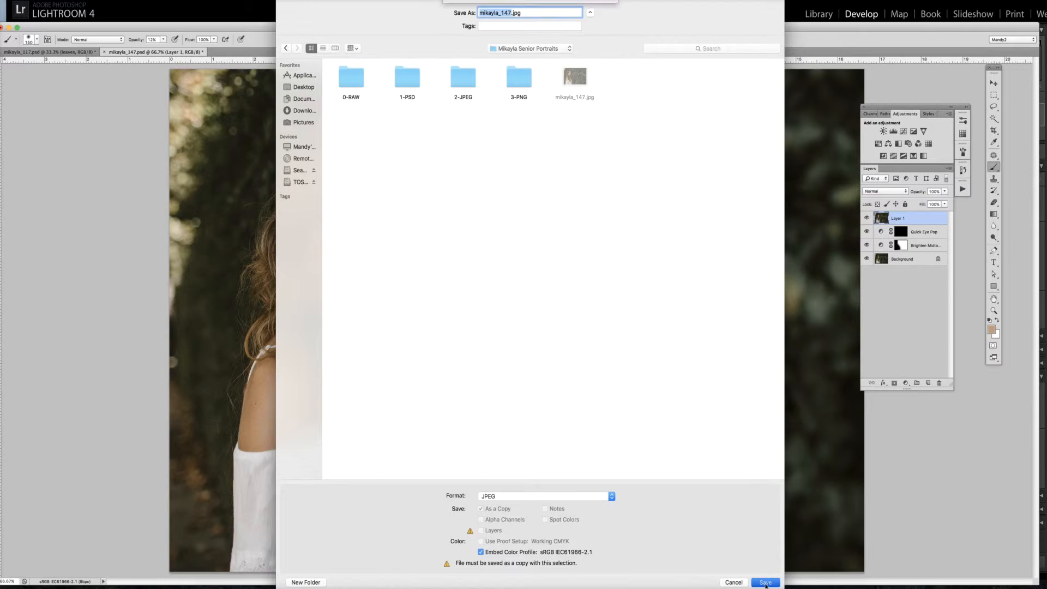
click(600, 52)
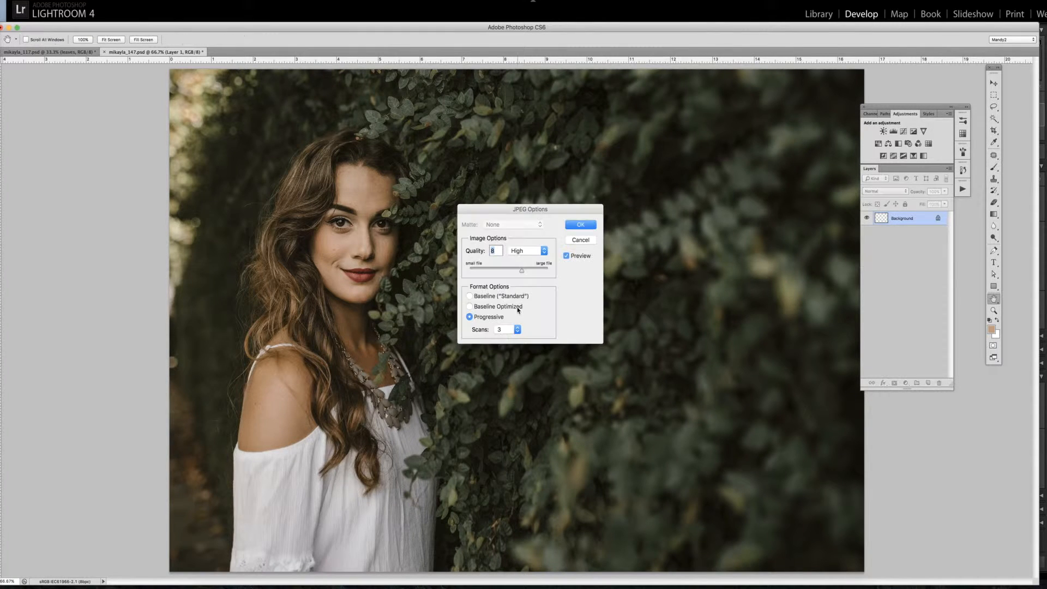
Step: Set the JPEG quality to 10 (Maximum) and complete the save
click(526, 271)
drag(526, 271, 533, 272)
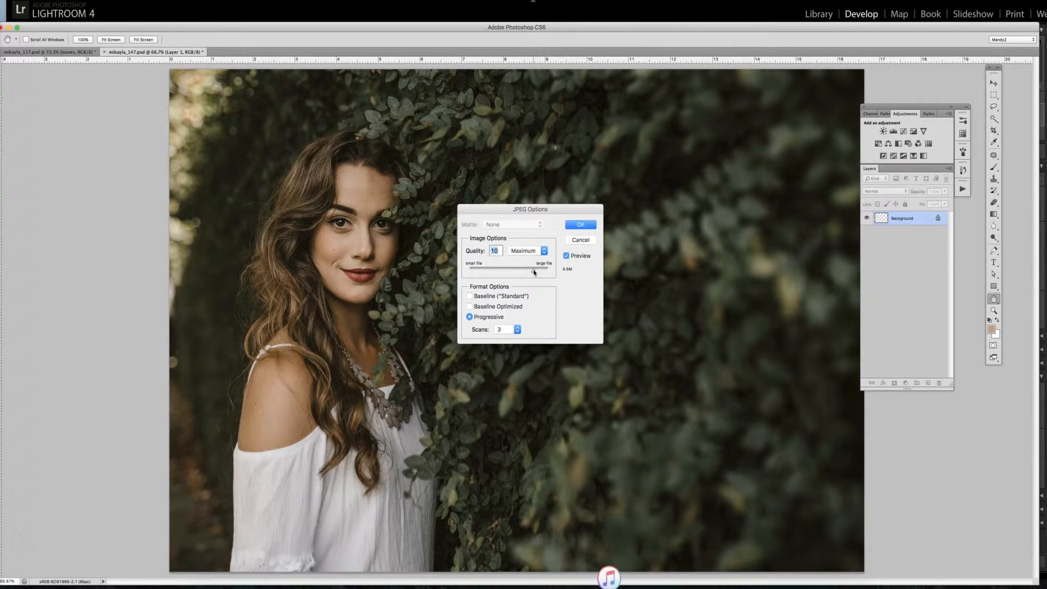
click(589, 224)
key(Return)
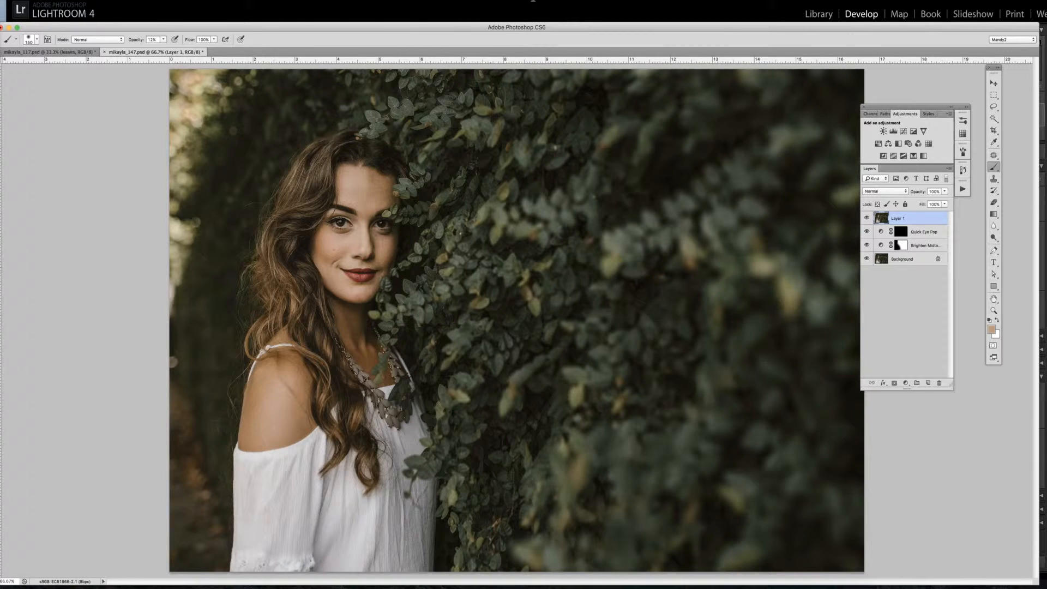
Step: Set up a Save for Web export with the PNG-24 preset, Embed Color Profile off and a width of 2048 px
click(61, 0)
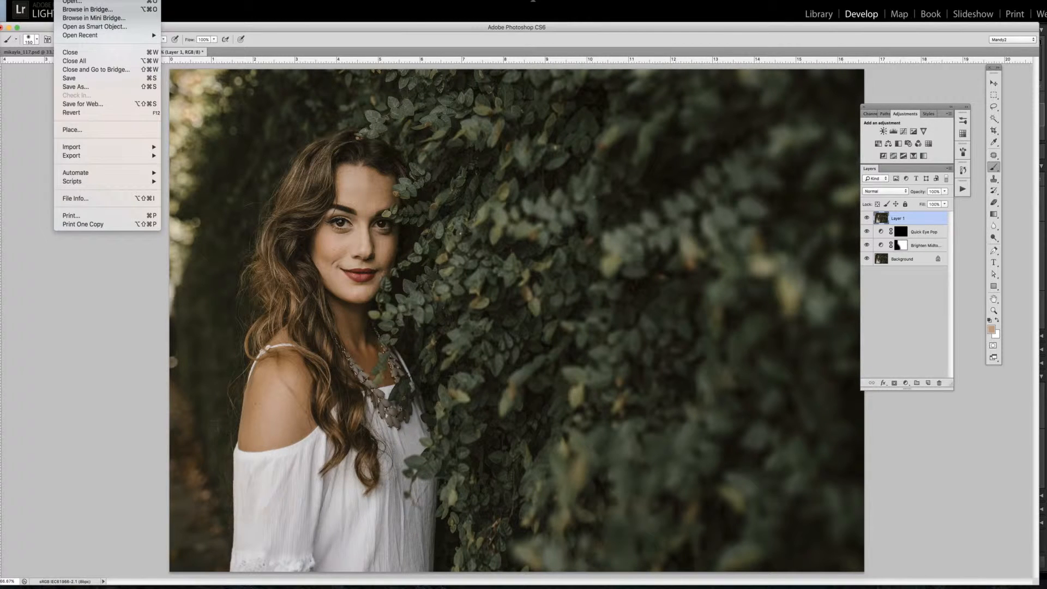
click(115, 106)
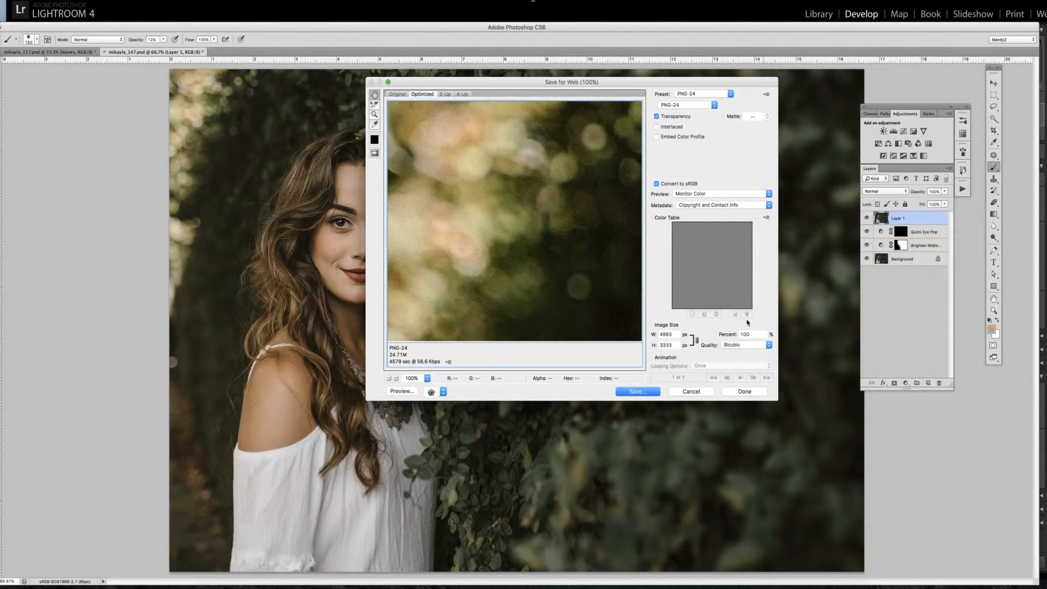
scroll(625, 314, right, 5)
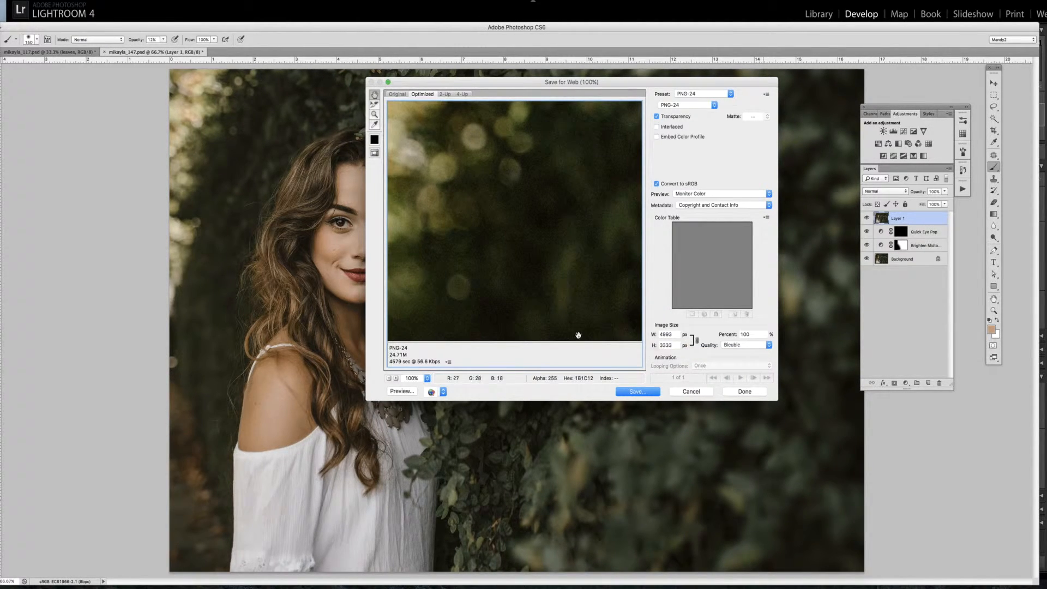
click(713, 97)
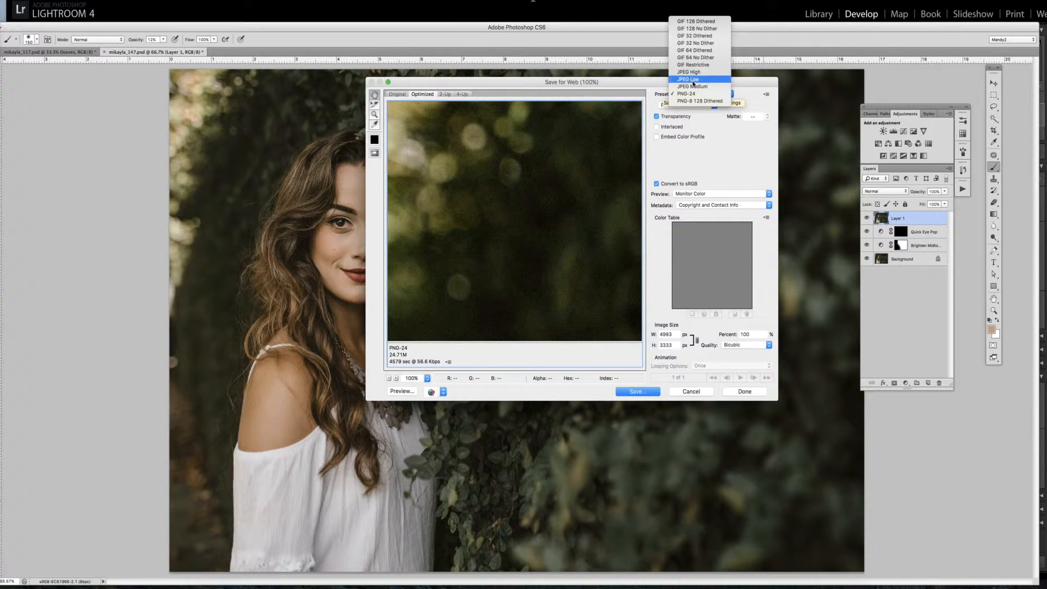
click(708, 95)
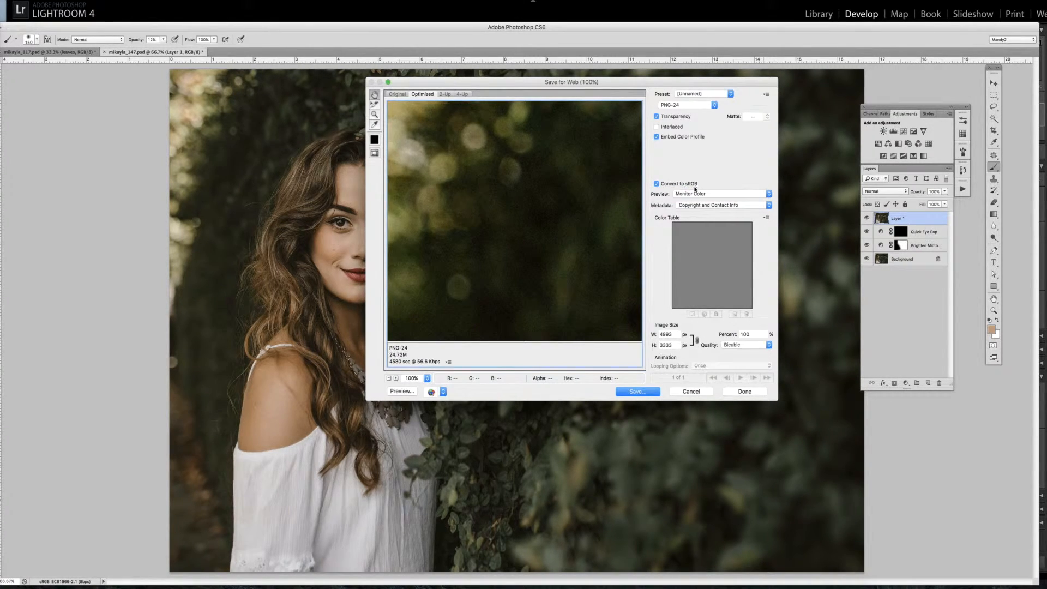
click(657, 137)
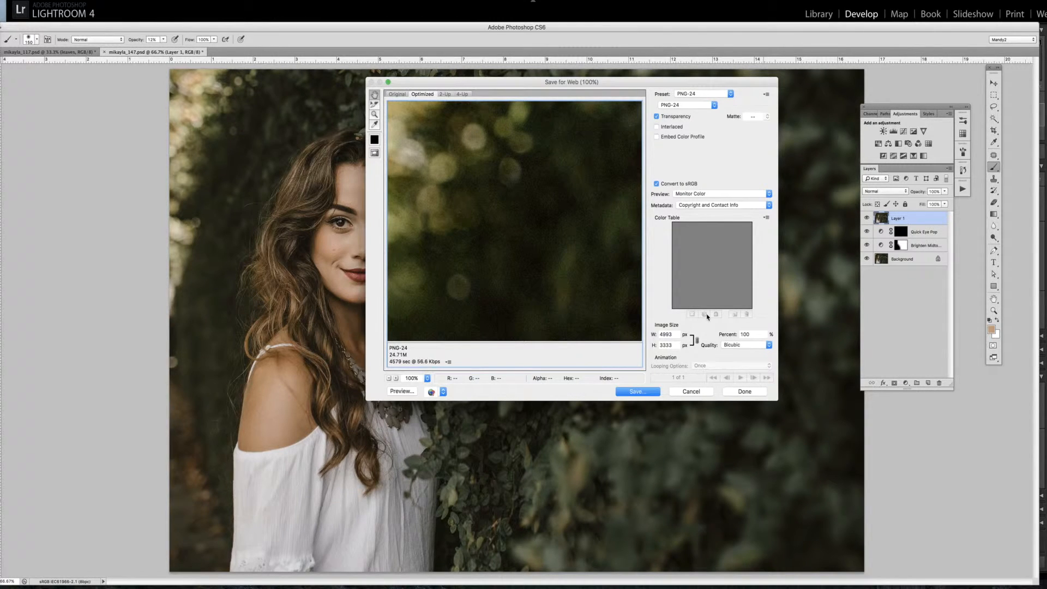
double_click(676, 335)
text(2048)
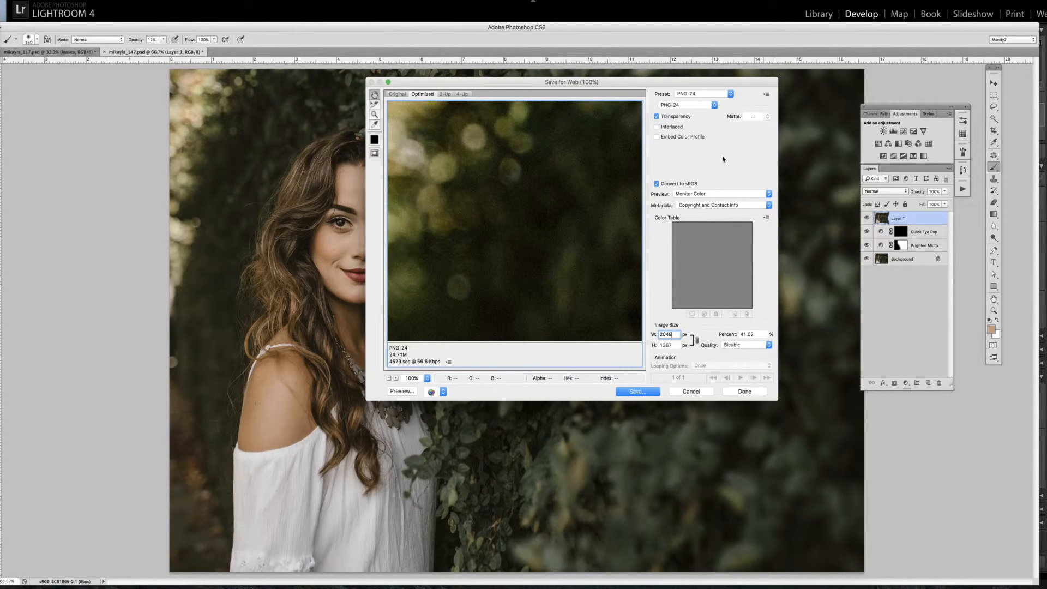
Step: Save the web PNG in the client's Senior Portraits folder under its existing file name
click(634, 391)
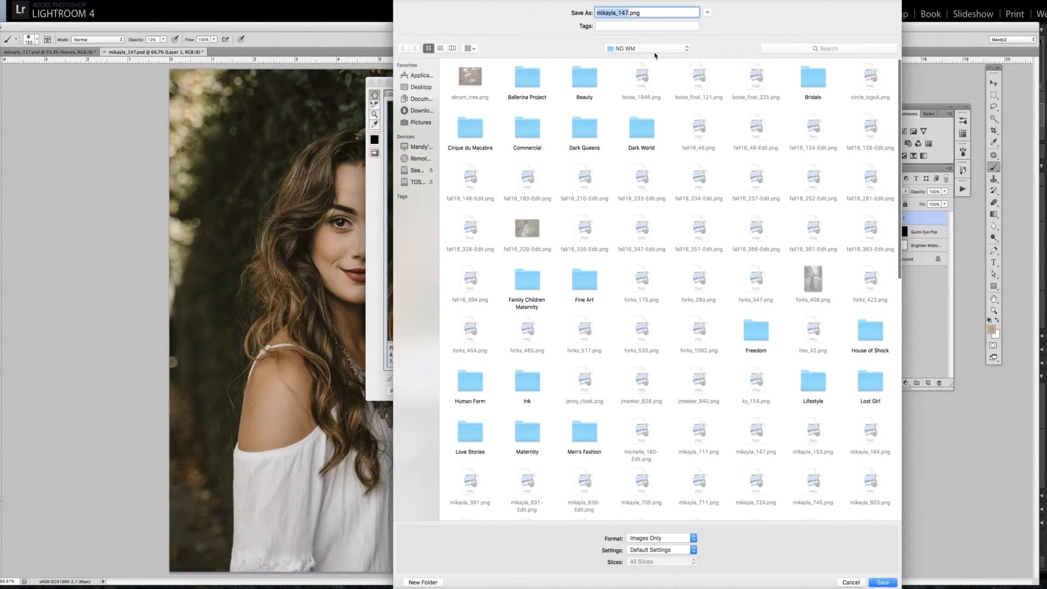
click(656, 49)
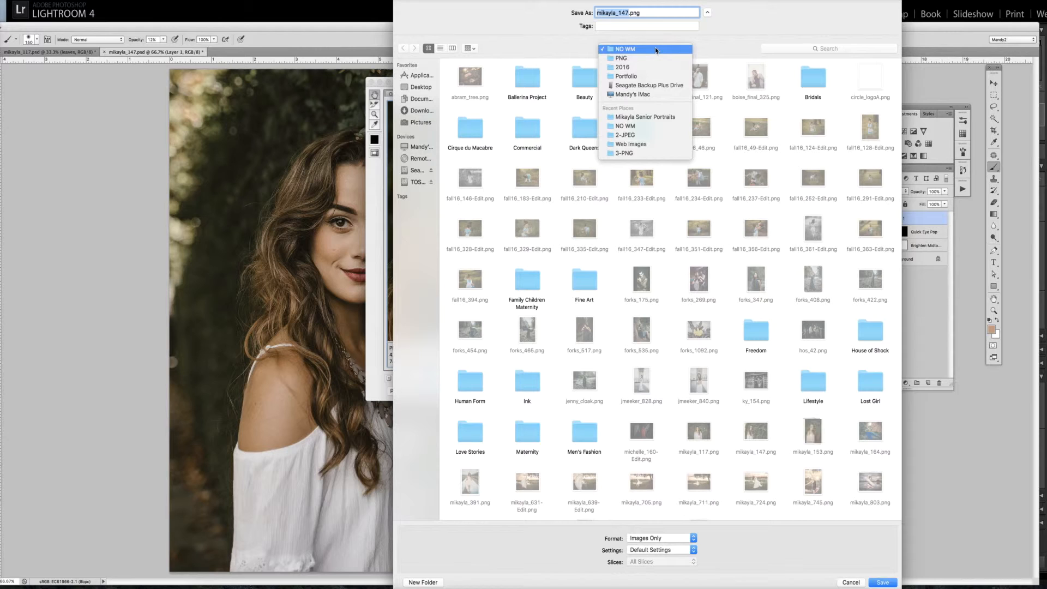
click(641, 118)
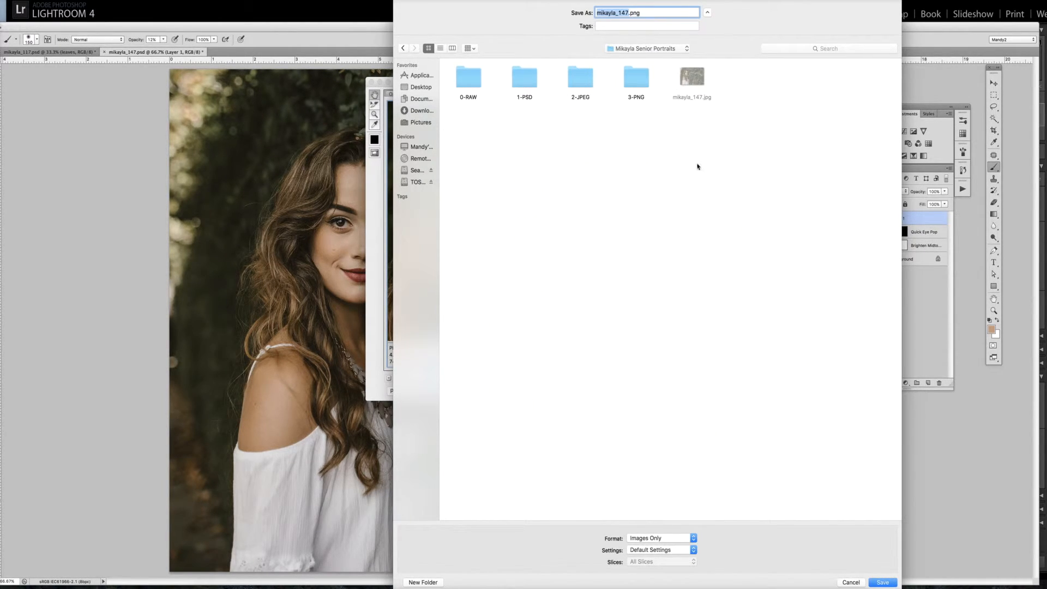
click(884, 582)
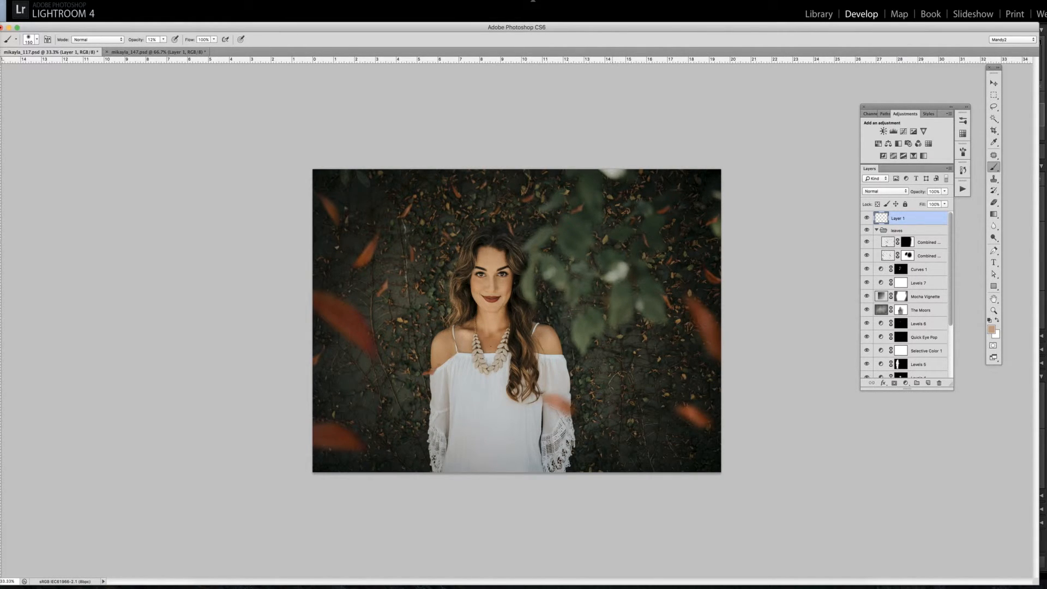
Step: In the portrait with the red leaves, stamp all visible layers onto Layer 1 and open the Unsharp Mask filter
key(super+alt+shift+e)
click(191, 5)
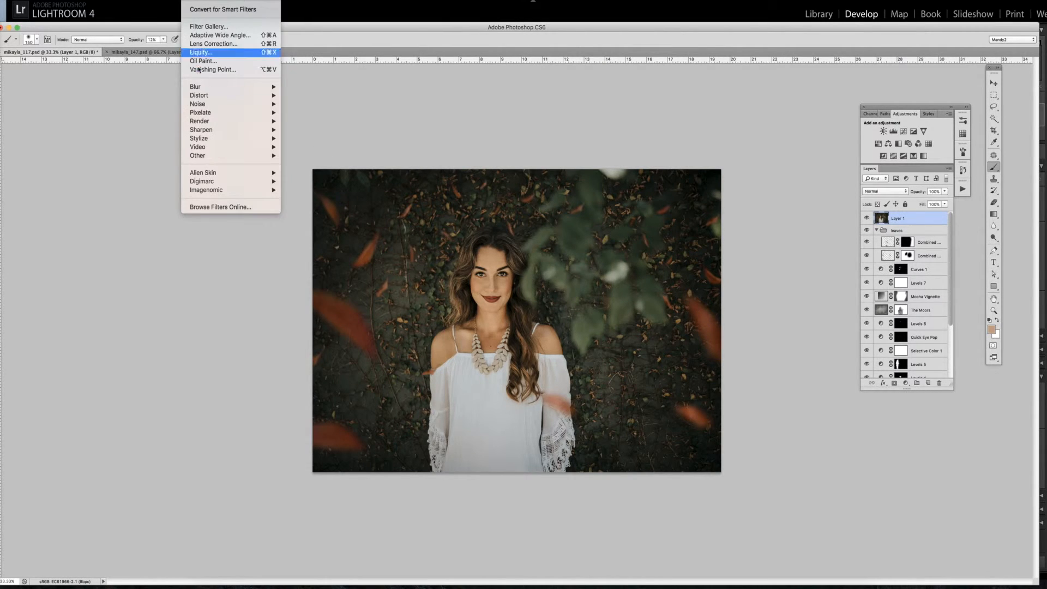
mouse_move(208, 133)
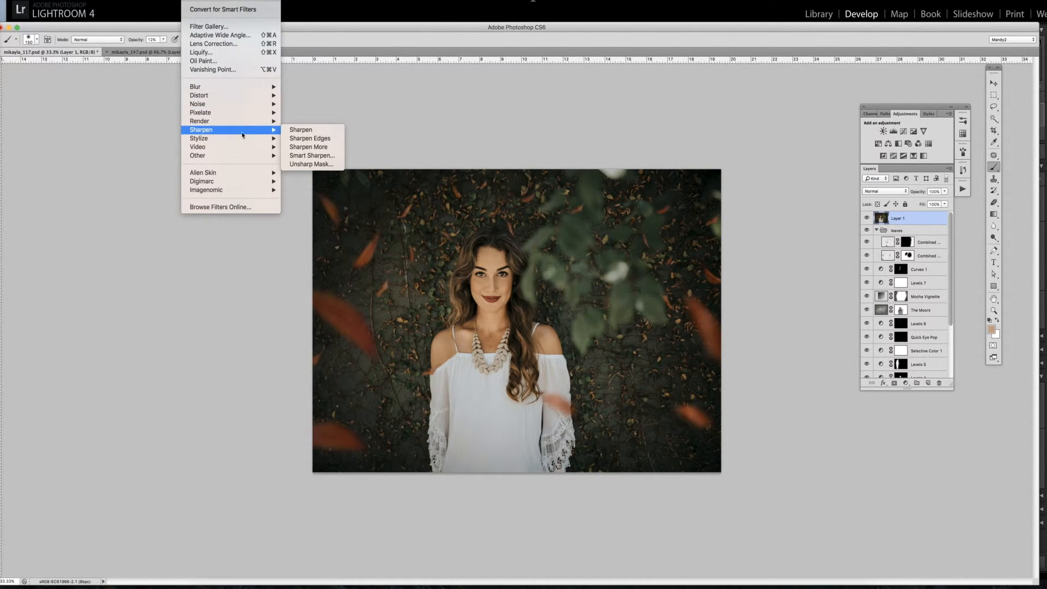
key(Escape)
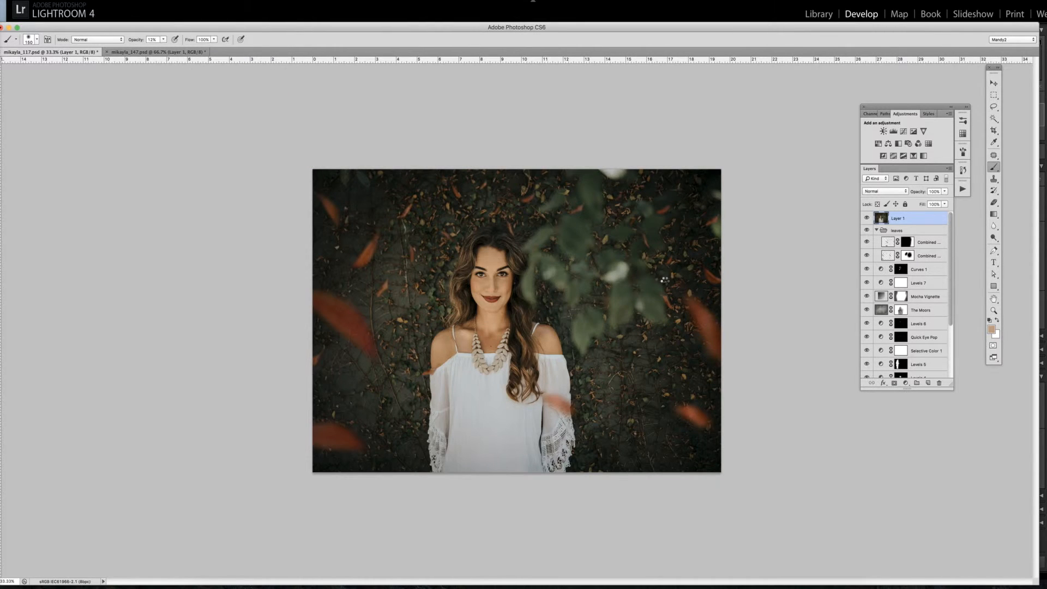
key(super+shift+x)
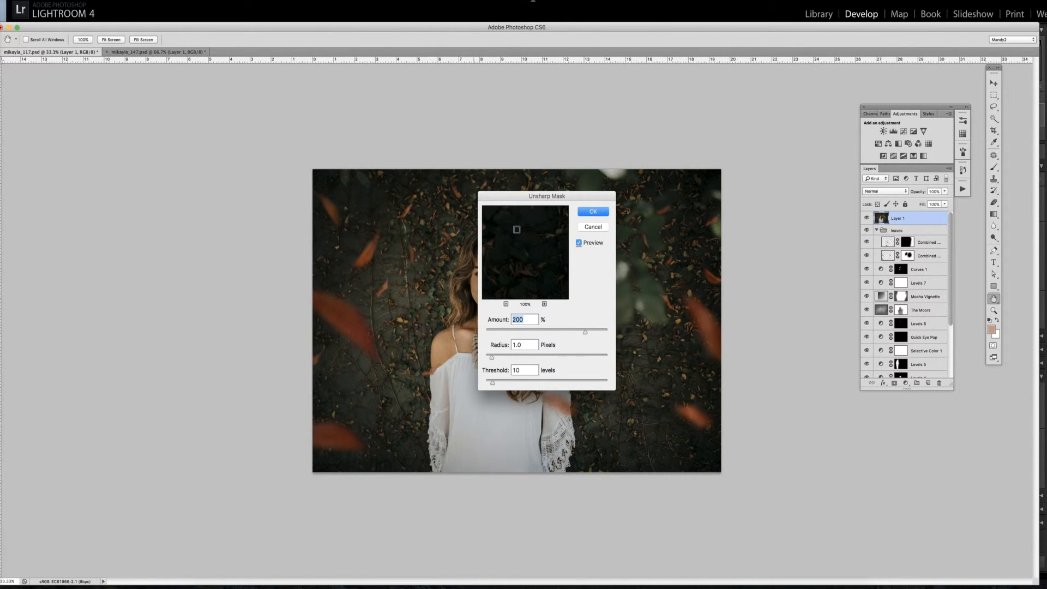
Step: Examine the eyes, lips, skin and hair in the Unsharp Mask preview at an Amount of 200%
click(640, 295)
click(682, 236)
click(642, 219)
mouse_move(537, 245)
mouse_down()
mouse_move(531, 234)
mouse_move(519, 286)
mouse_move(495, 274)
mouse_move(518, 237)
mouse_move(533, 243)
mouse_move(537, 318)
mouse_move(544, 231)
mouse_move(544, 251)
mouse_up()
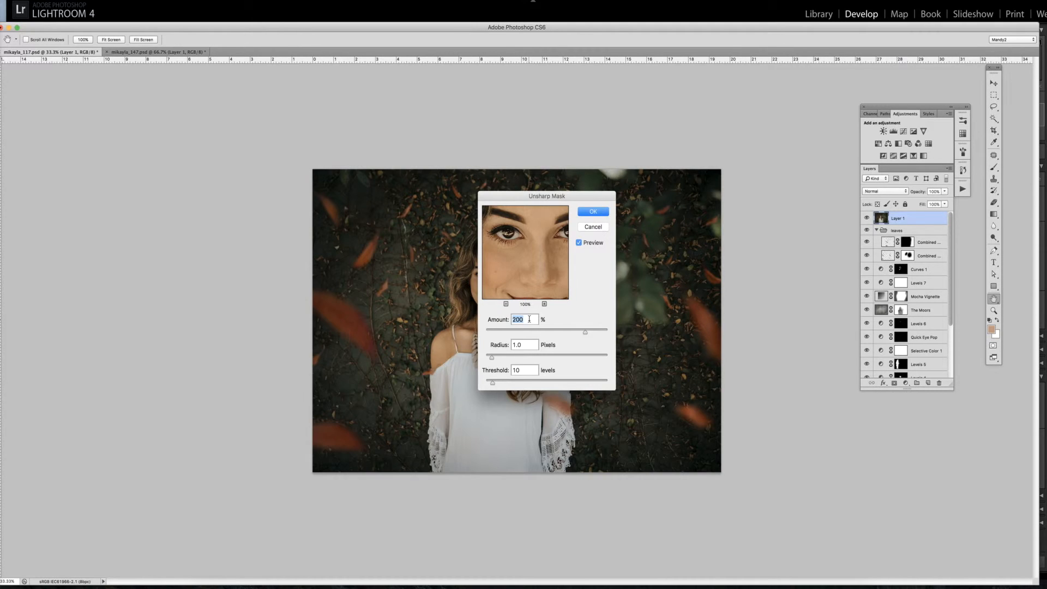
drag(532, 265, 543, 275)
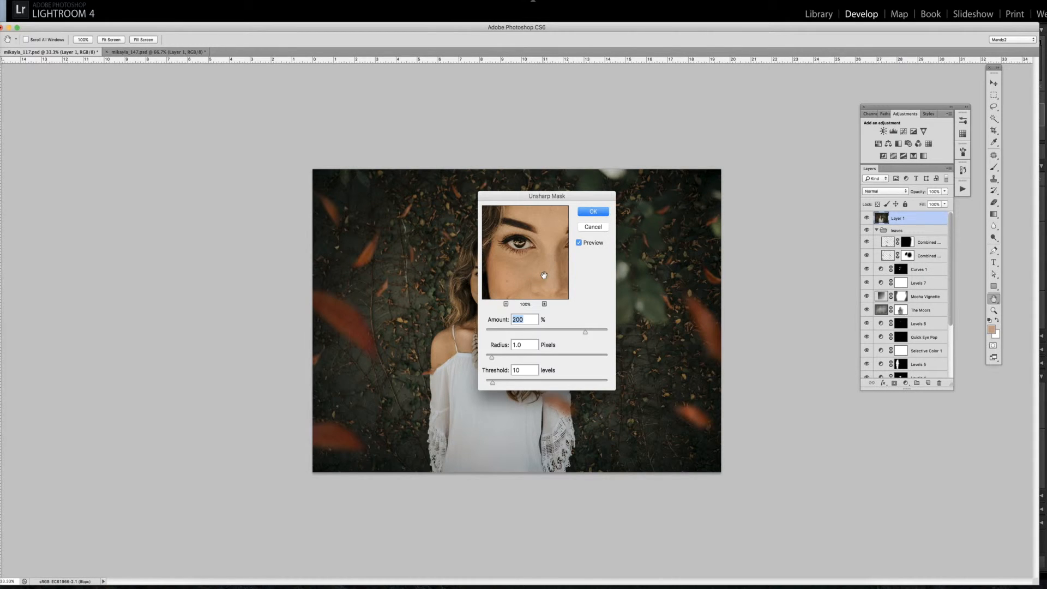
click(544, 274)
drag(544, 275, 533, 211)
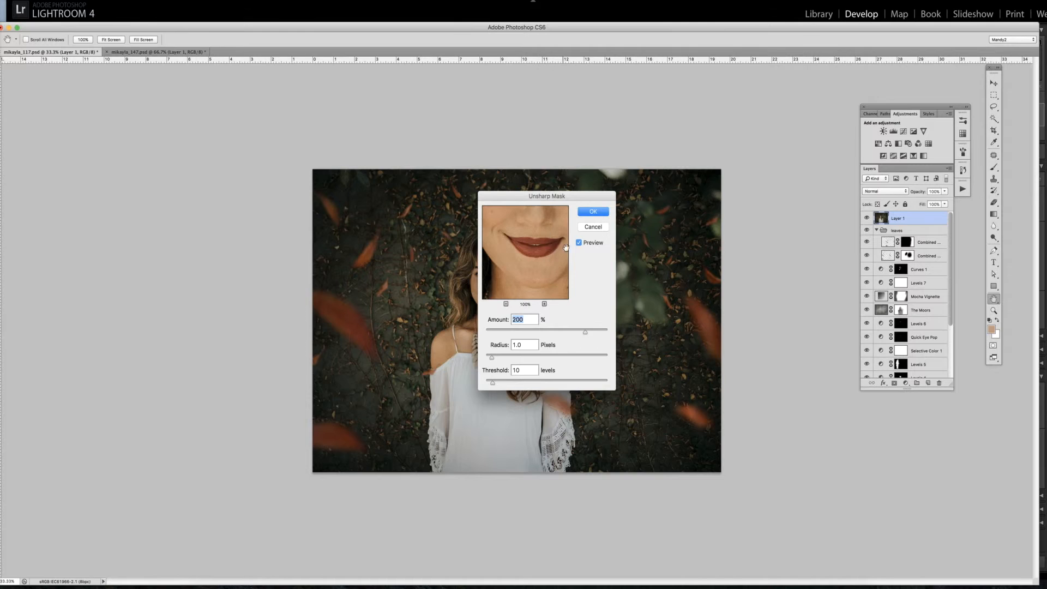
drag(544, 264, 584, 282)
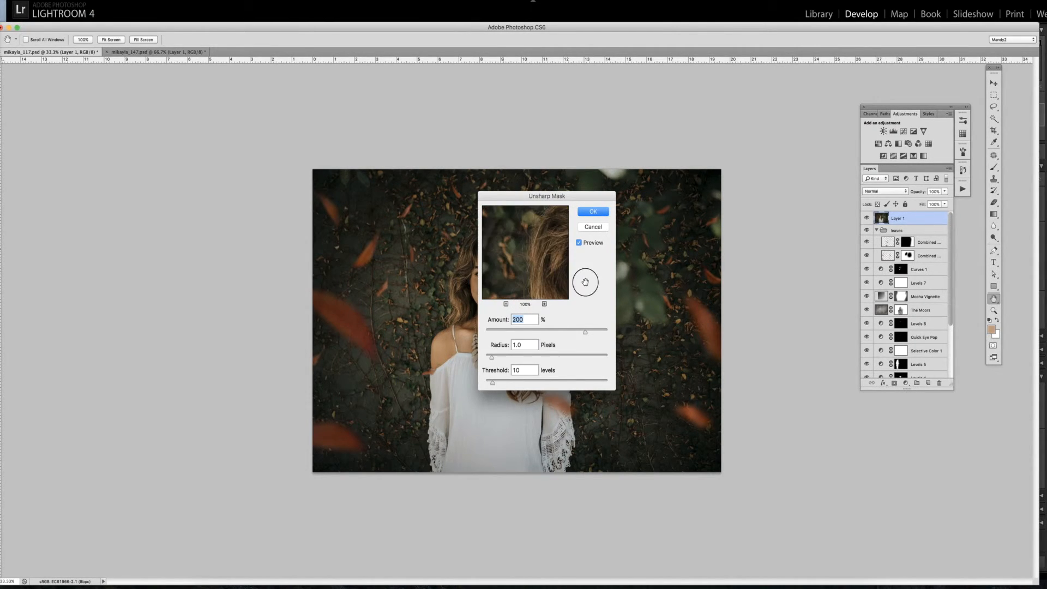
drag(553, 239, 482, 266)
drag(566, 260, 527, 263)
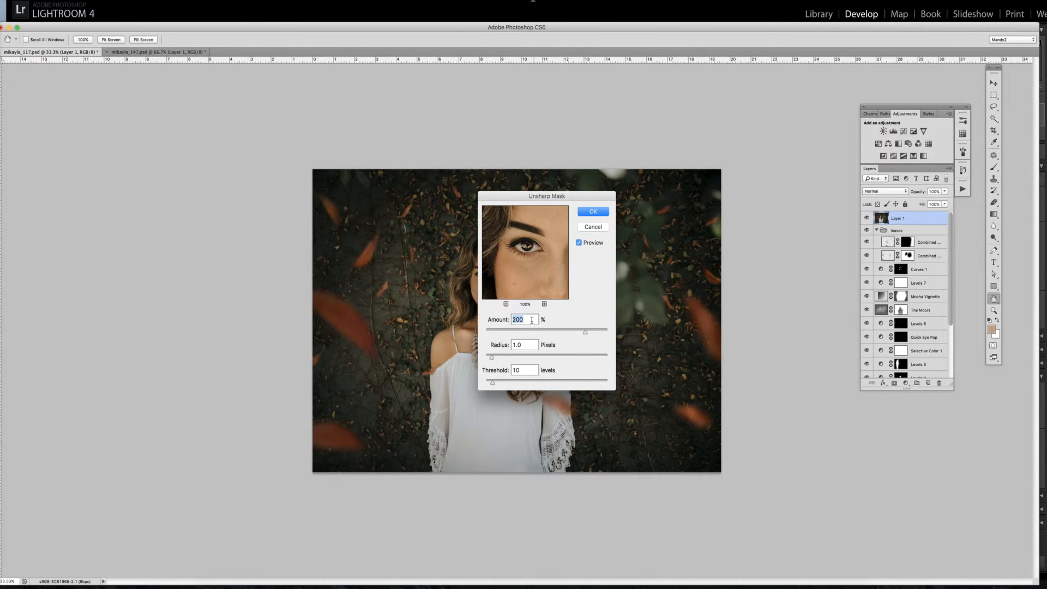
Step: Try an Unsharp Mask Amount of 250% and compare the eyes, skin and mouth in the preview
text(250)
drag(541, 239, 536, 248)
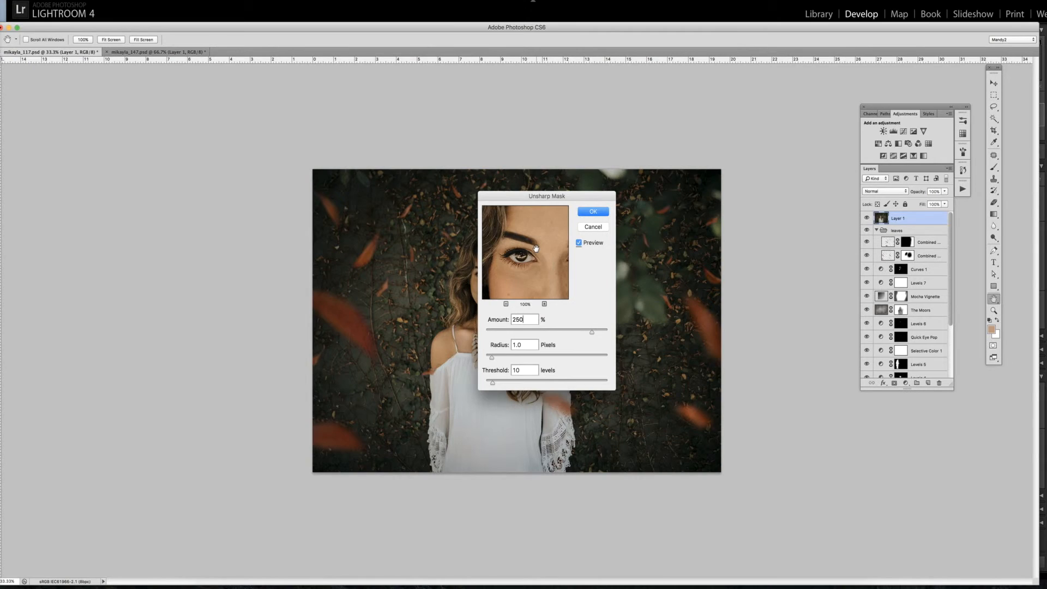
click(544, 252)
drag(532, 279, 552, 252)
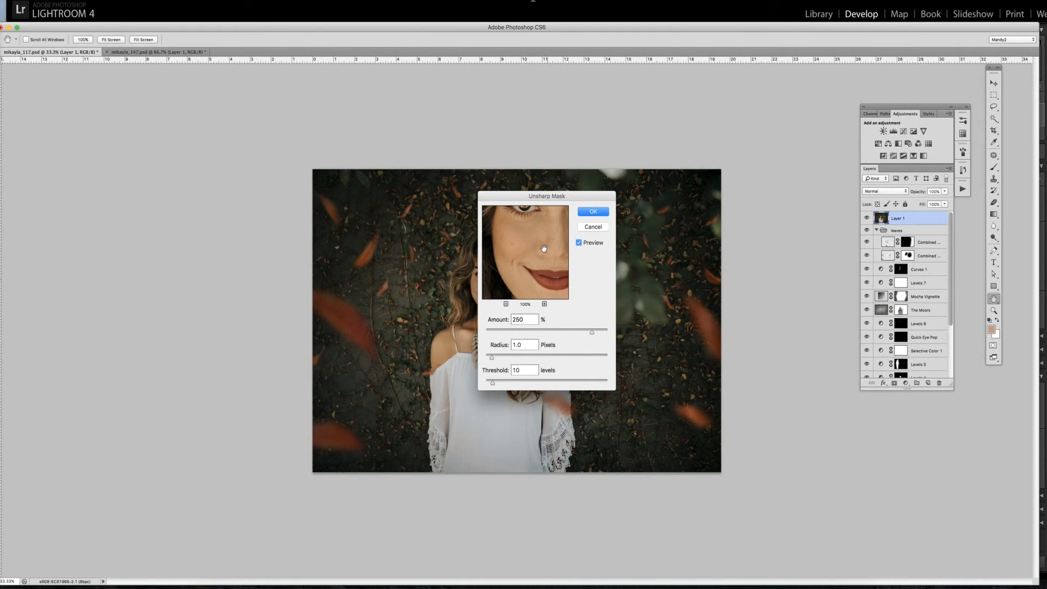
drag(558, 239, 548, 276)
click(511, 243)
mouse_move(508, 246)
mouse_down()
mouse_move(543, 249)
mouse_move(494, 244)
mouse_up()
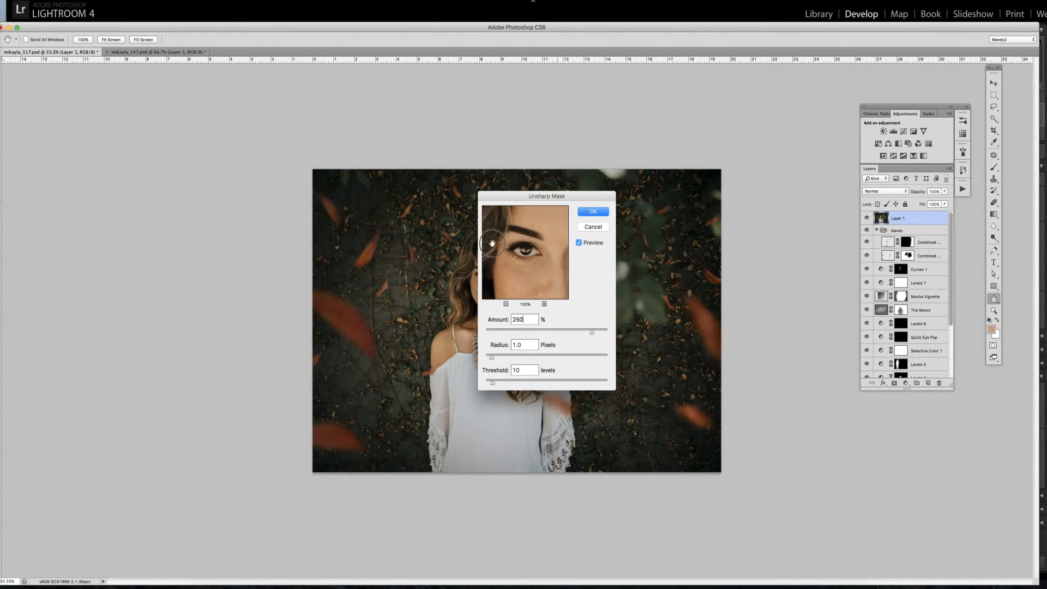
Step: Set the Unsharp Mask Amount to 300% and check both eyes and the nose in the preview
double_click(521, 319)
text(3)
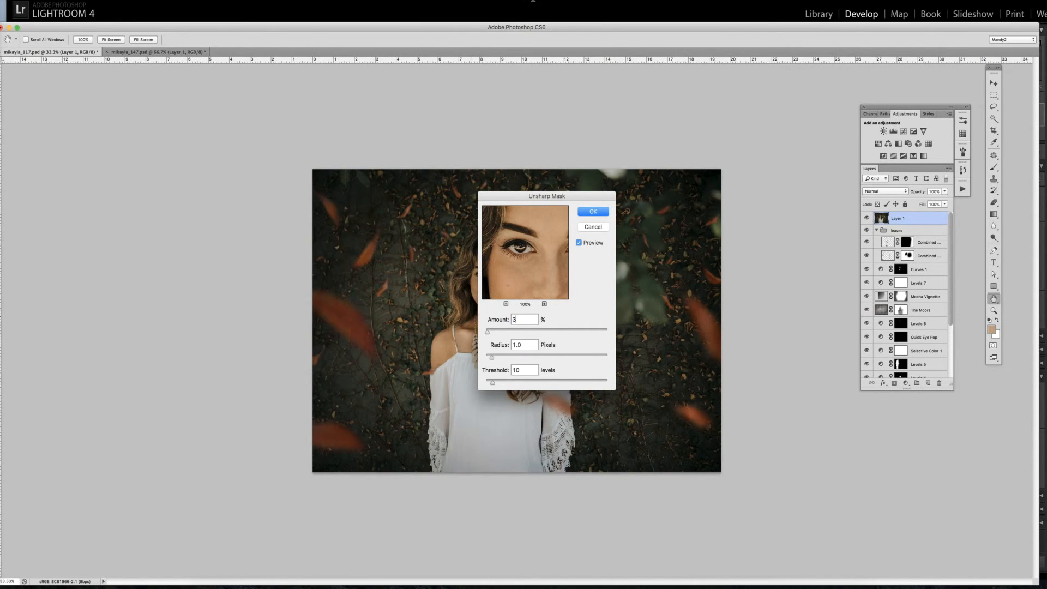
text(00)
drag(555, 271, 525, 280)
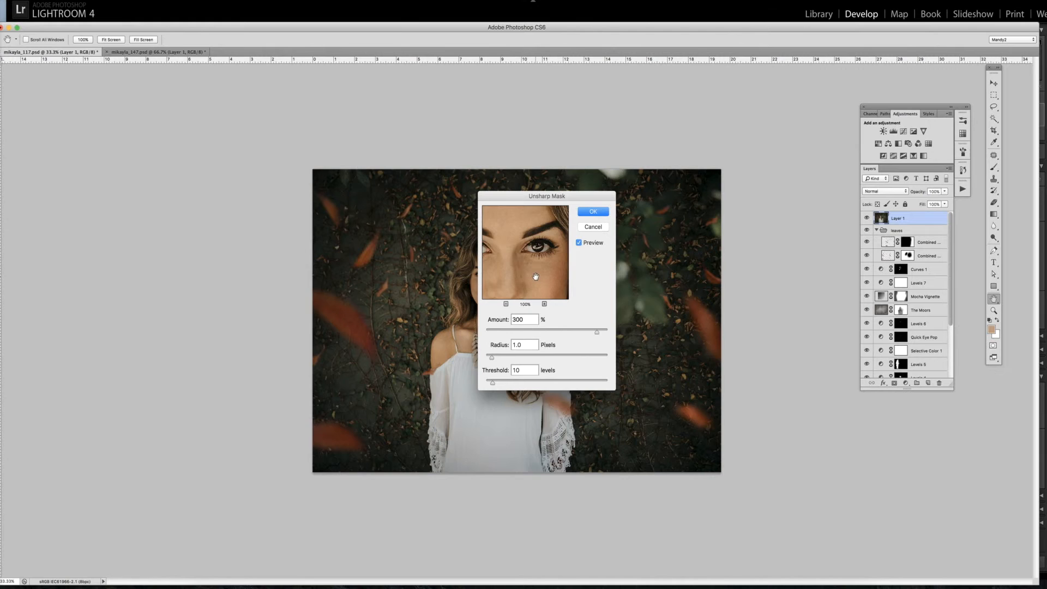
drag(520, 275, 538, 277)
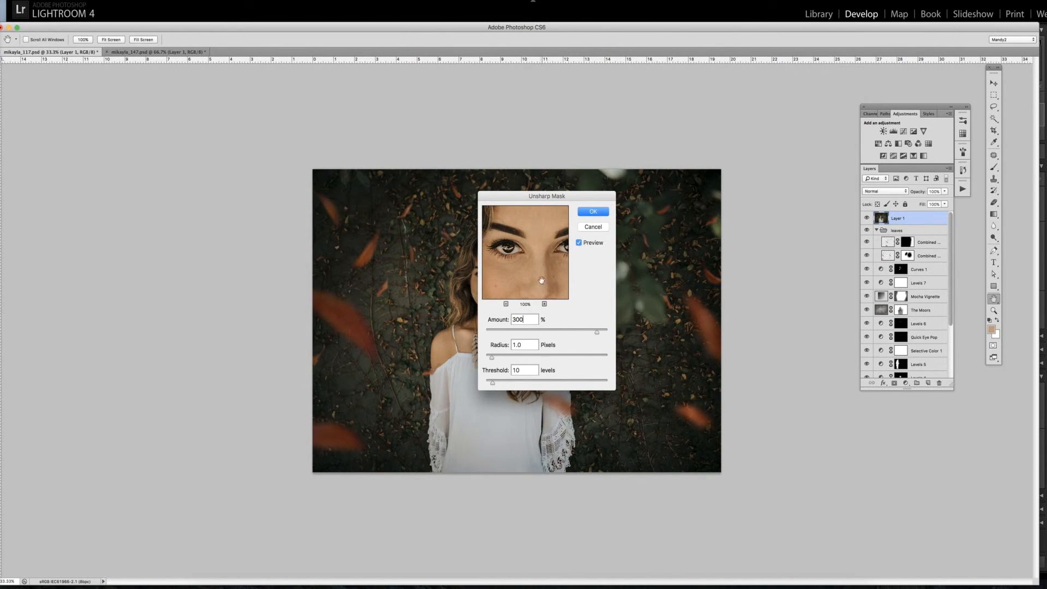
Step: Set the Unsharp Mask Amount to 250%, apply the filter to Layer 1, and switch to the Brush tool
double_click(518, 319)
text(250)
mouse_move(520, 274)
mouse_down()
mouse_move(525, 230)
mouse_move(540, 238)
mouse_move(539, 281)
mouse_up()
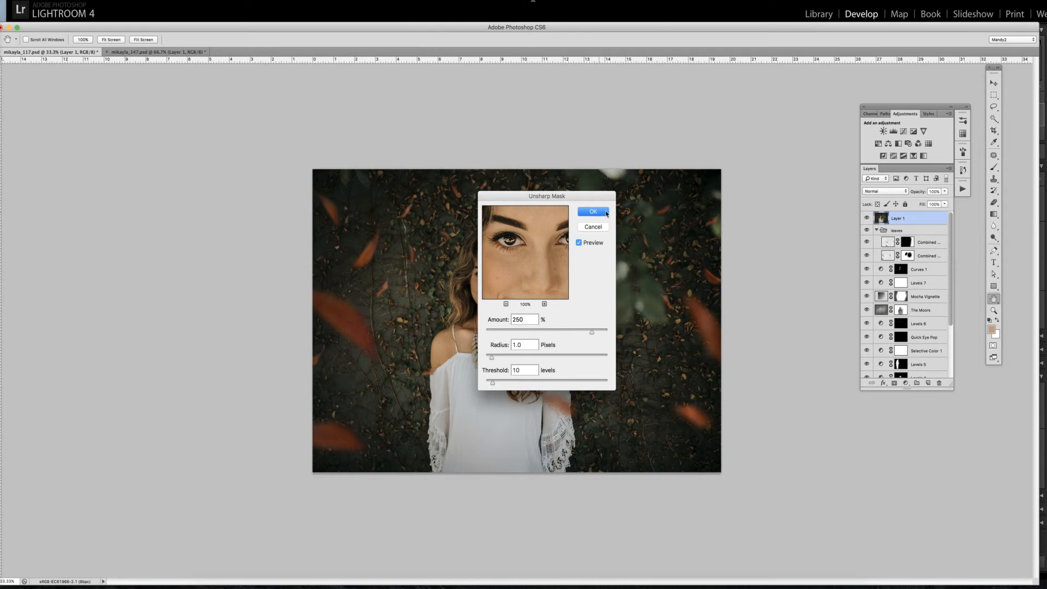
click(594, 211)
key(b)
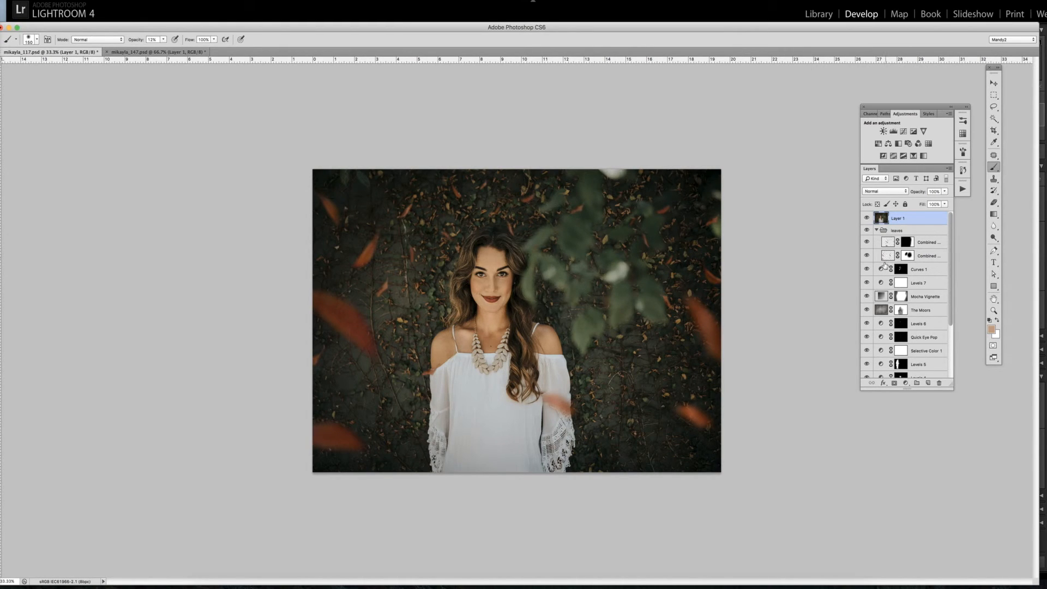
Step: Compare the portrait with and without the sharpened Layer 1, both at full view and close up
click(866, 219)
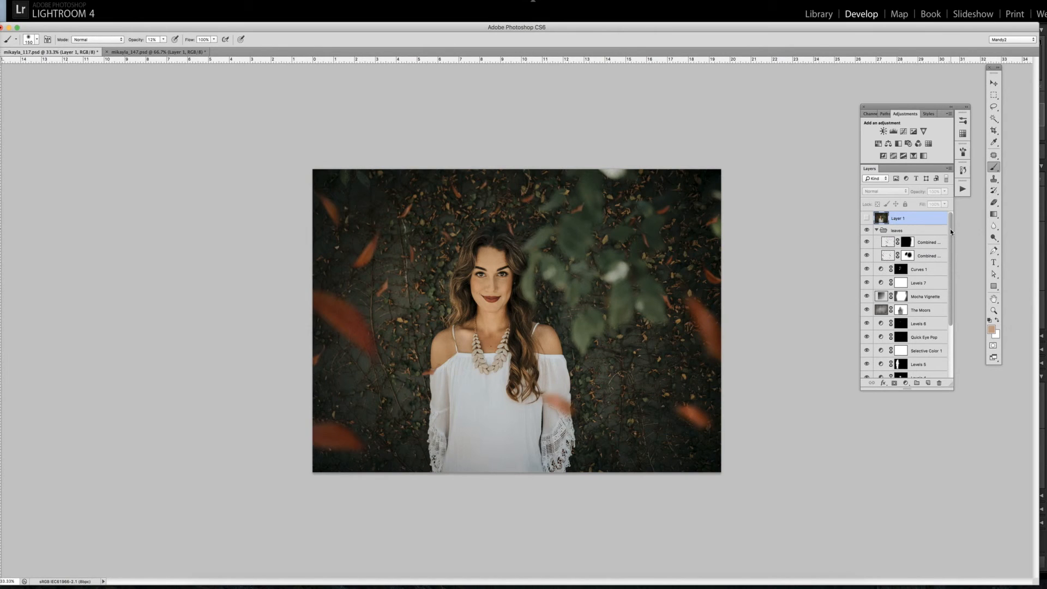
click(867, 218)
key(super+plus)
key(super+plus)
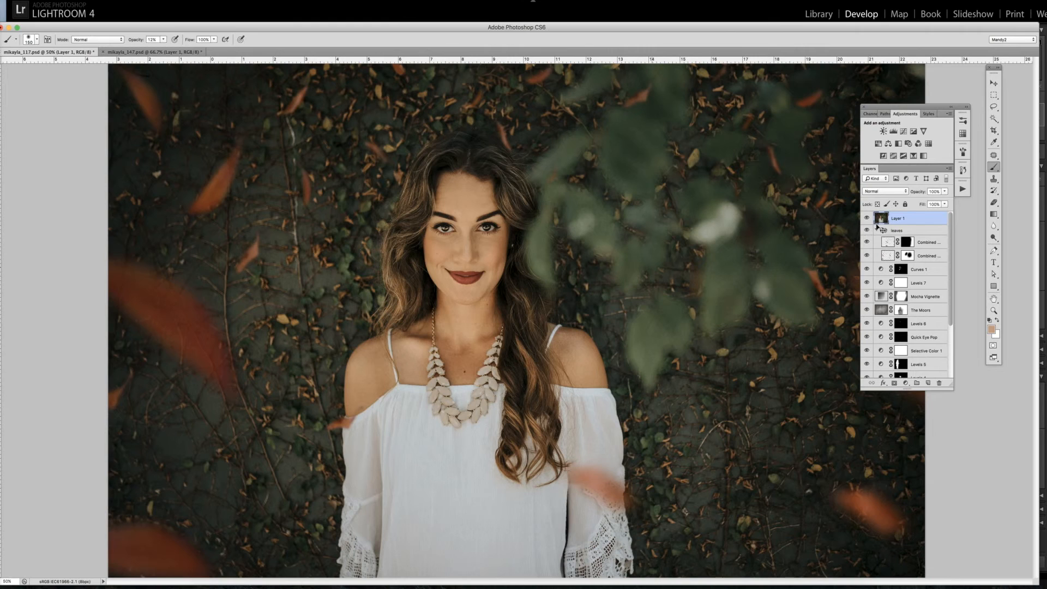
click(868, 218)
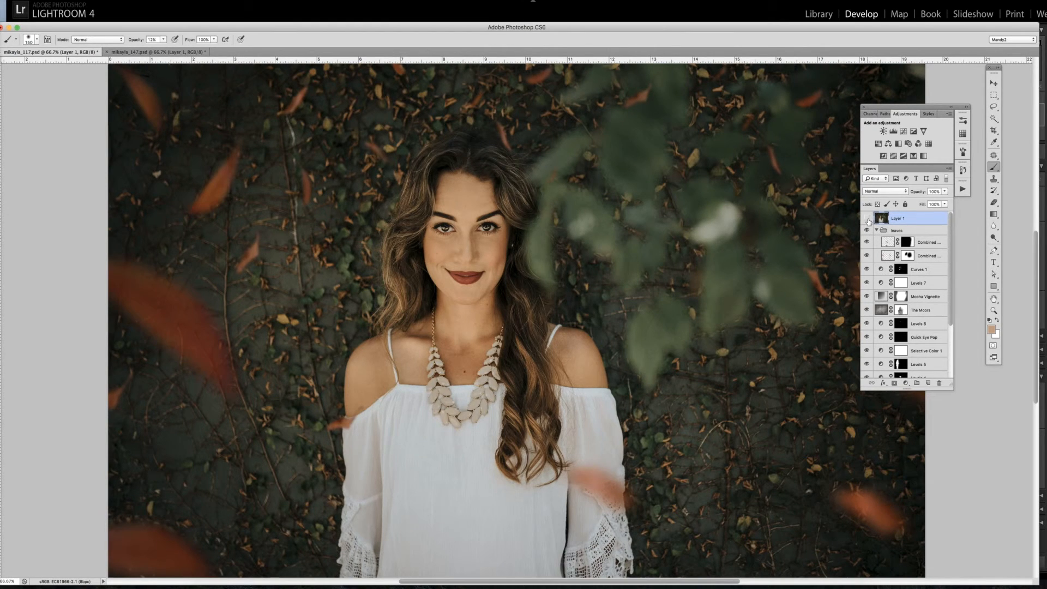
drag(866, 241, 866, 227)
drag(867, 218, 866, 243)
key(super+minus)
key(super+minus)
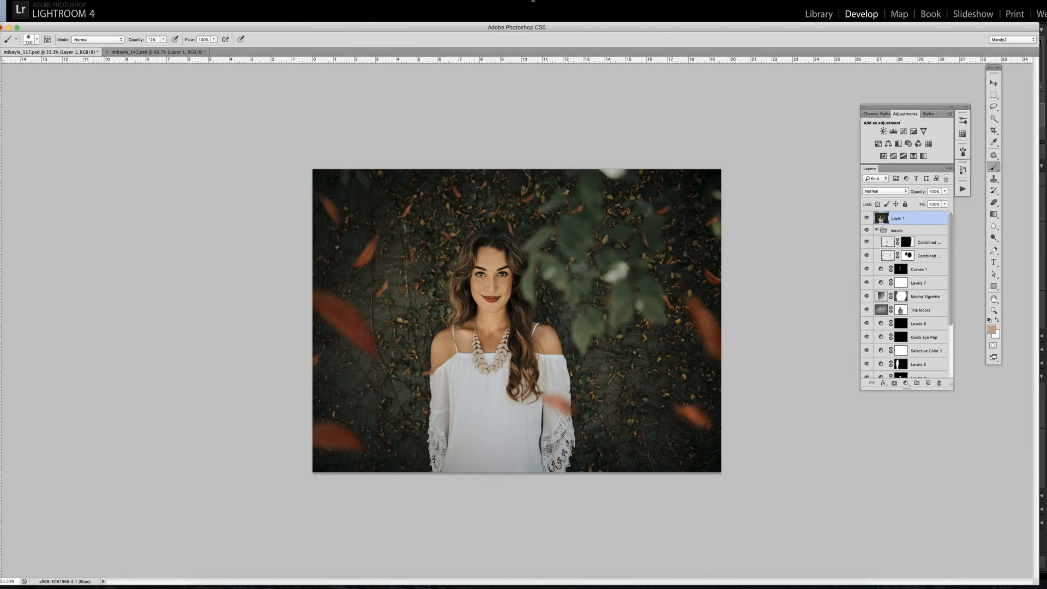
Step: Export the leaf portrait for web as a PNG-24 with a width of 2048 px, keeping the proposed file name and folder
click(64, 0)
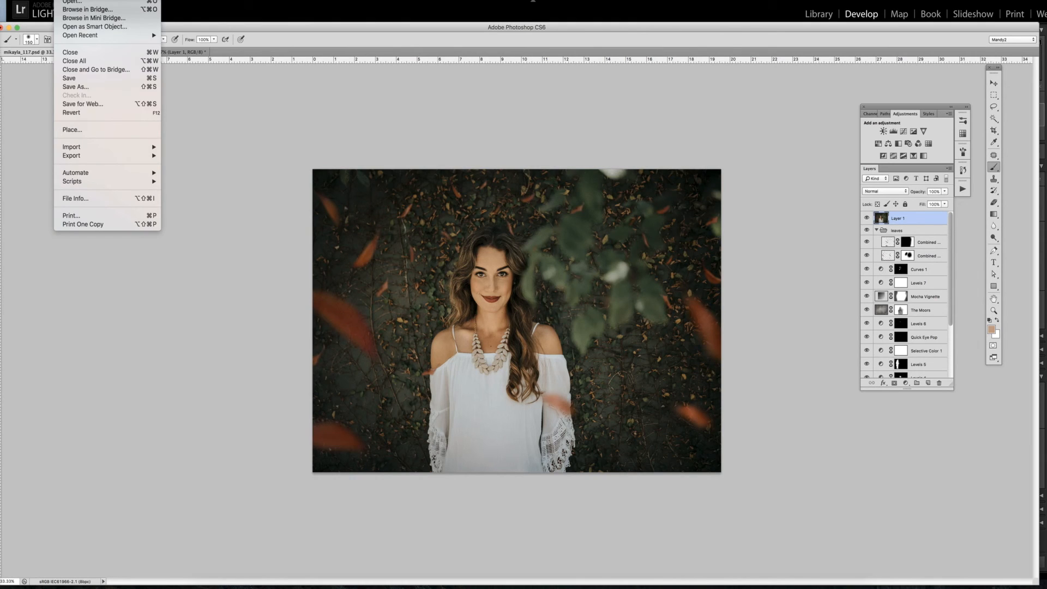
click(105, 104)
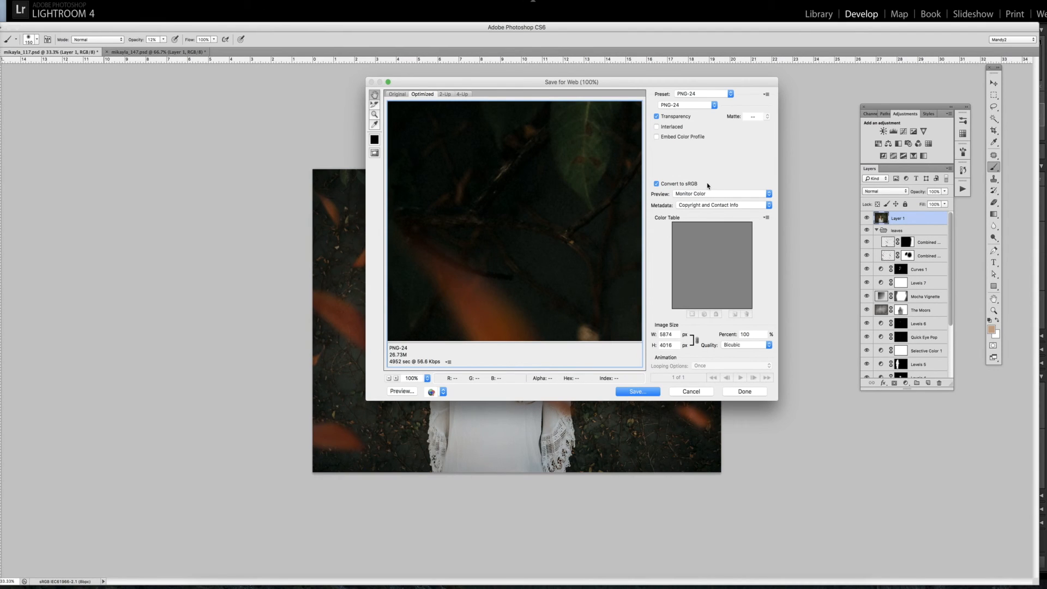
double_click(674, 334)
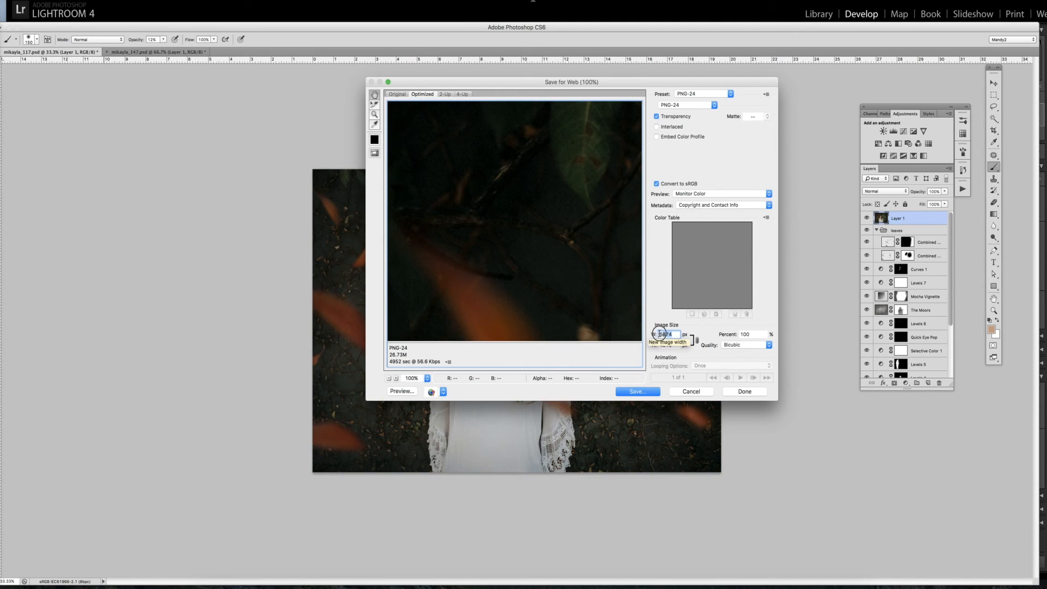
text(2048)
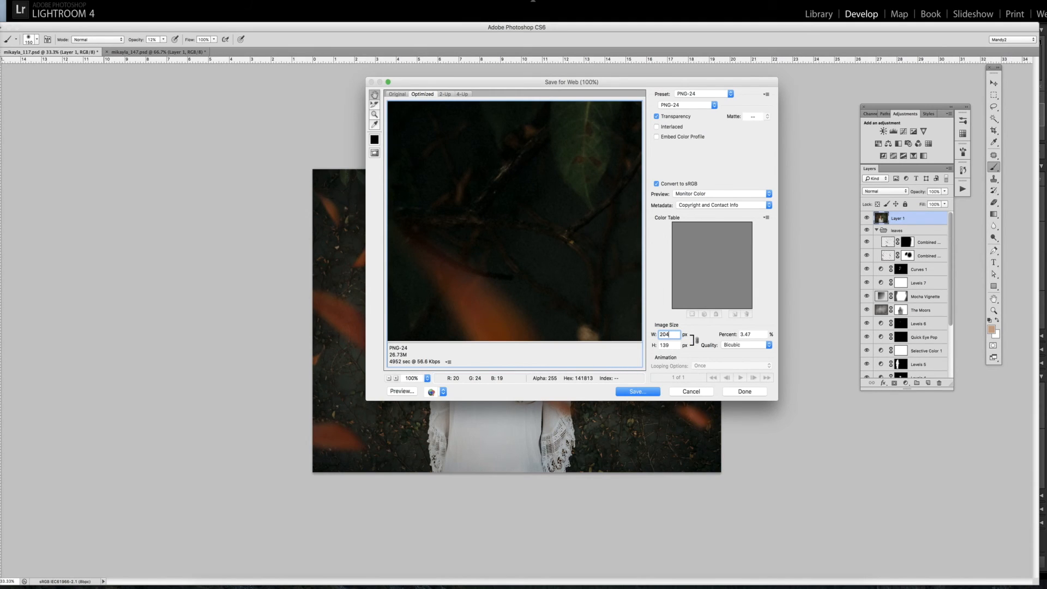
click(645, 390)
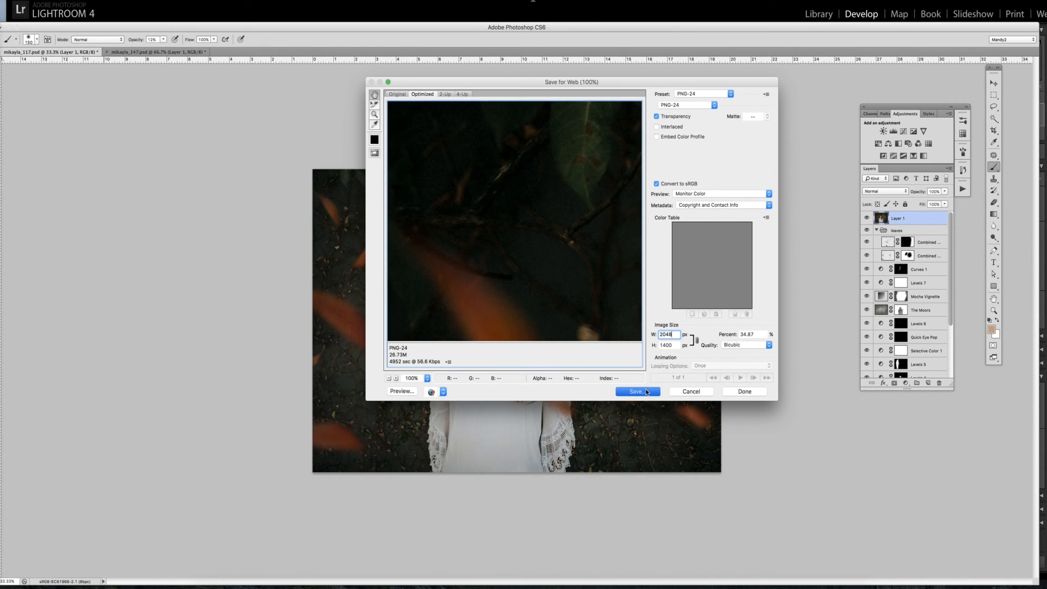
click(646, 392)
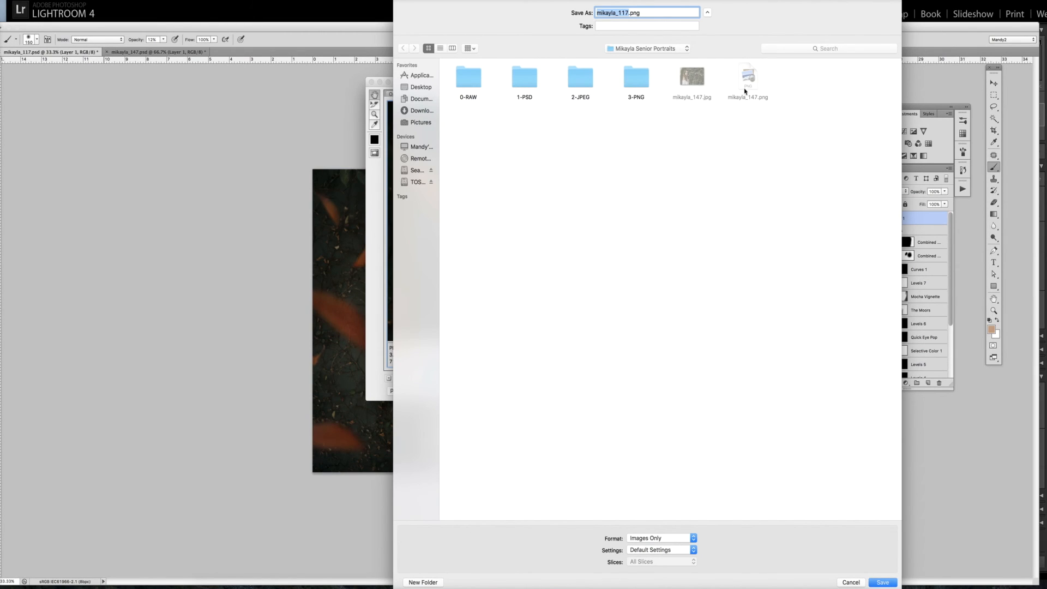
click(884, 585)
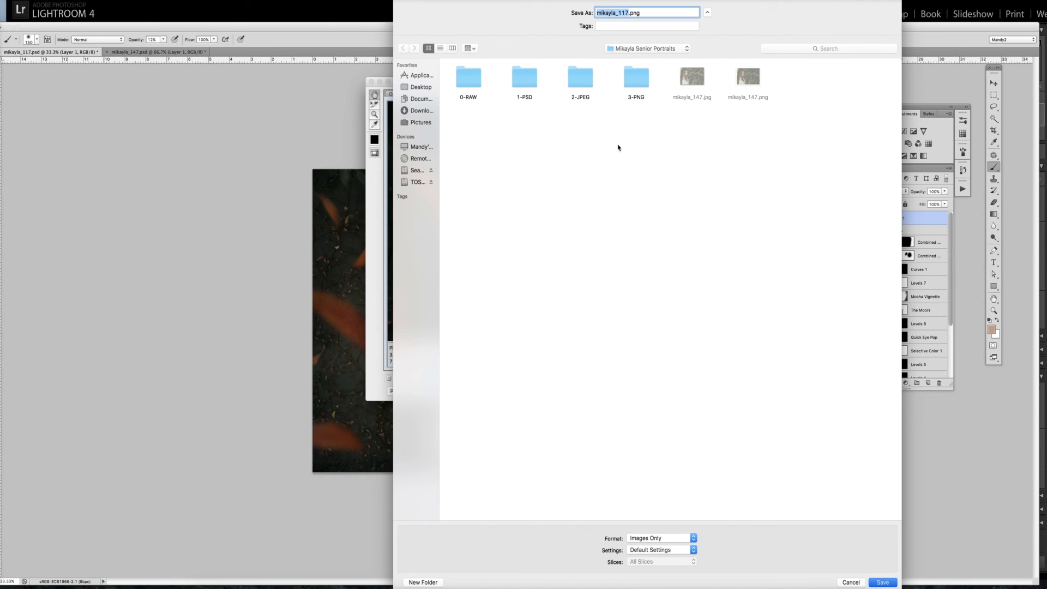
key(Return)
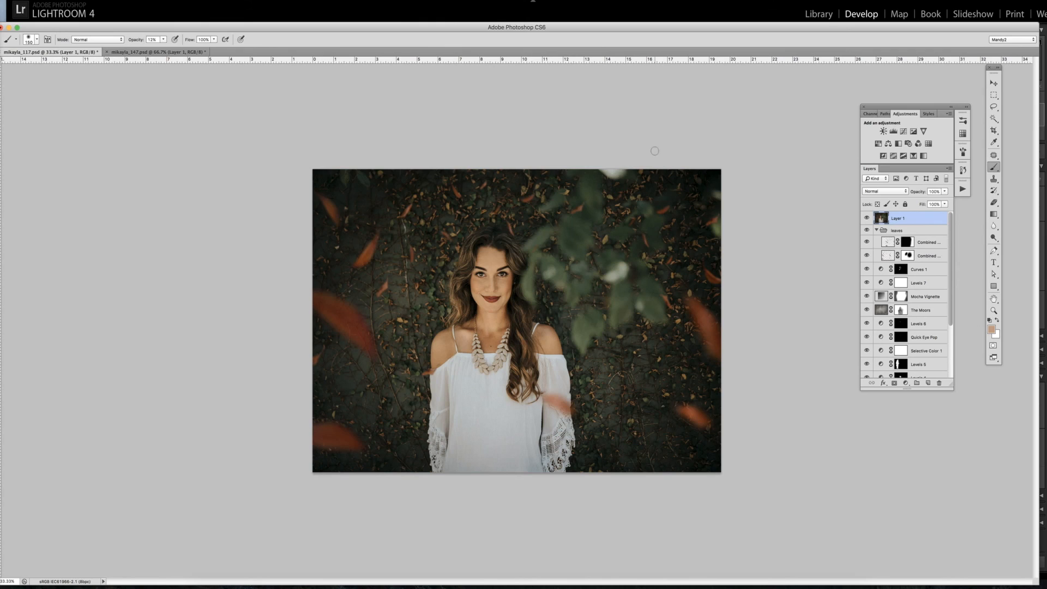